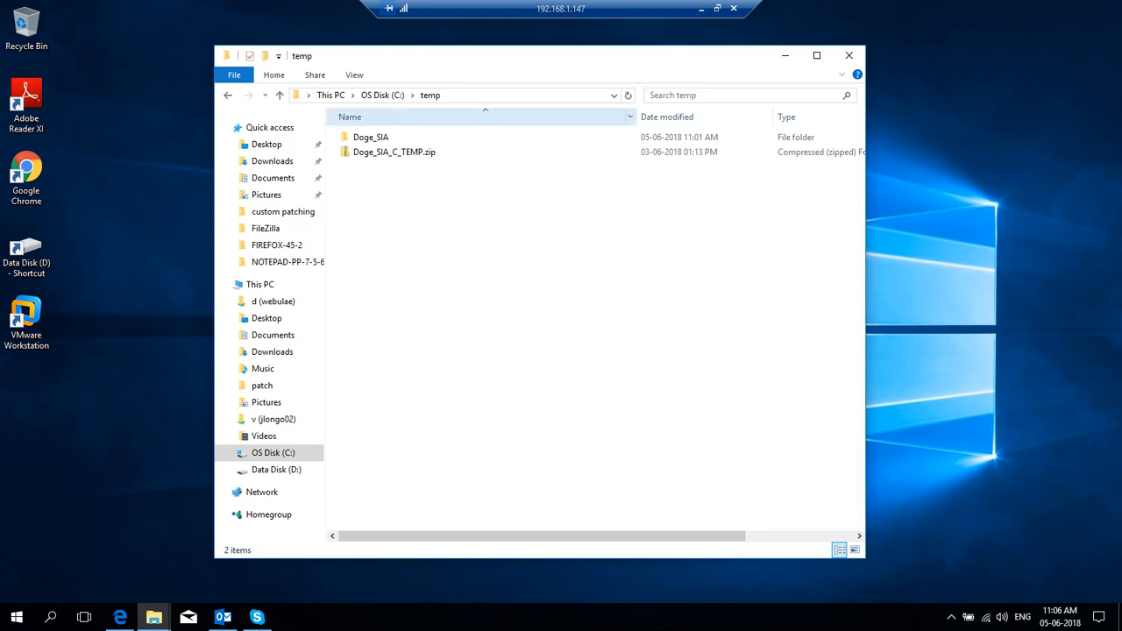
Step: Look inside the Doge_SIA_C_TEMP.zip archive, then return to the temp folder
click(394, 152)
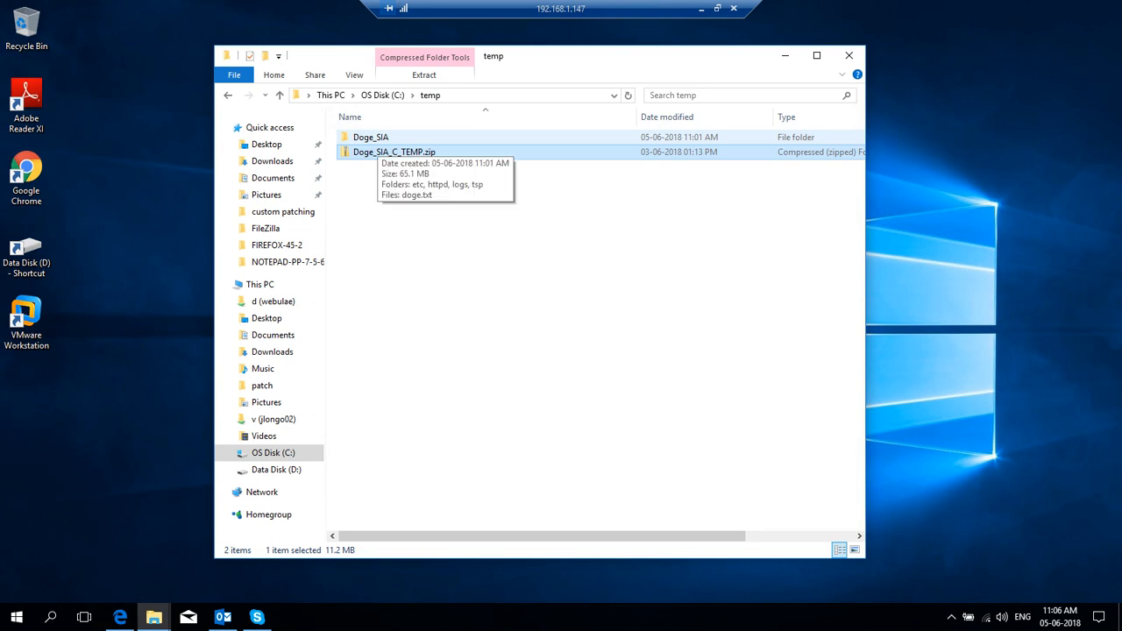
key(Return)
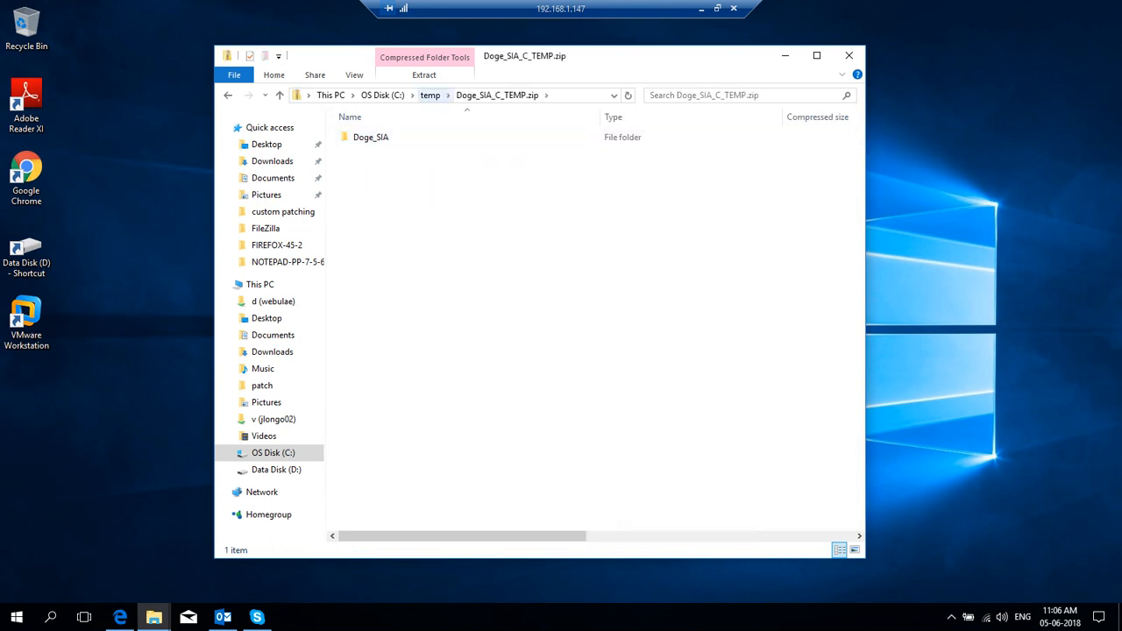
click(429, 95)
Step: Browse into the extracted Doge_SIA > httpd > bin folder and select doge.mdb
click(371, 137)
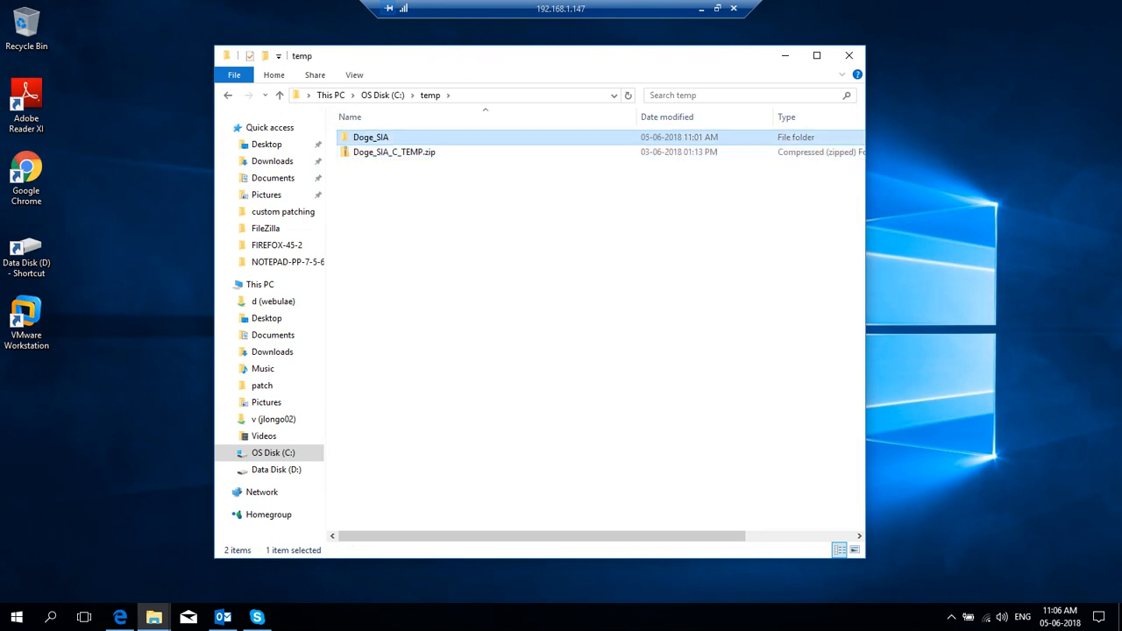
double_click(371, 136)
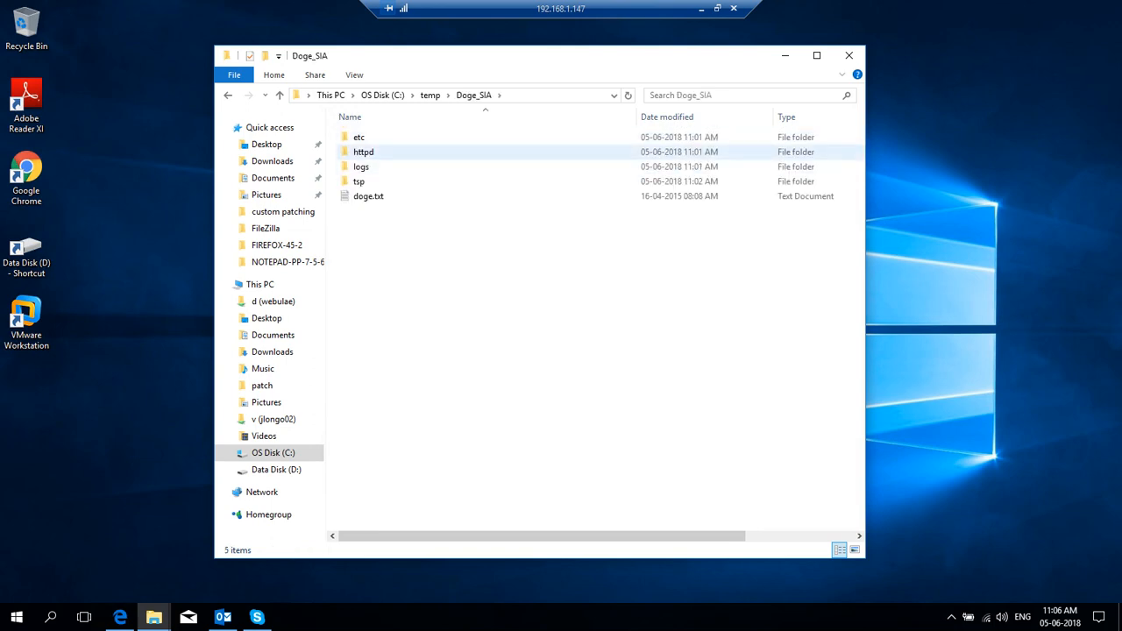
double_click(364, 152)
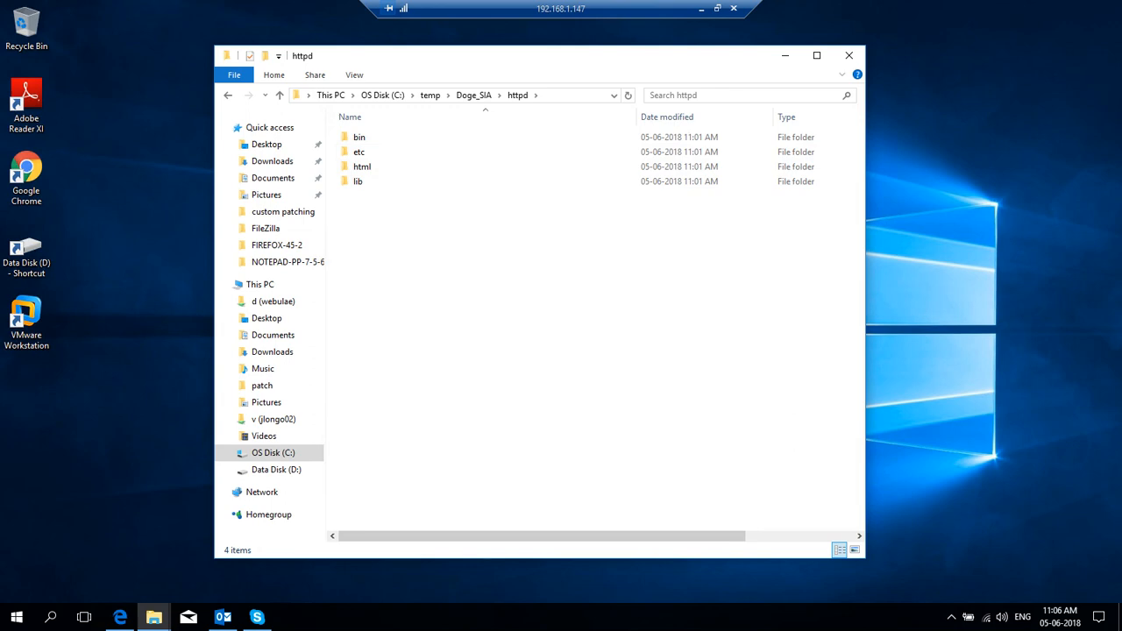
double_click(359, 138)
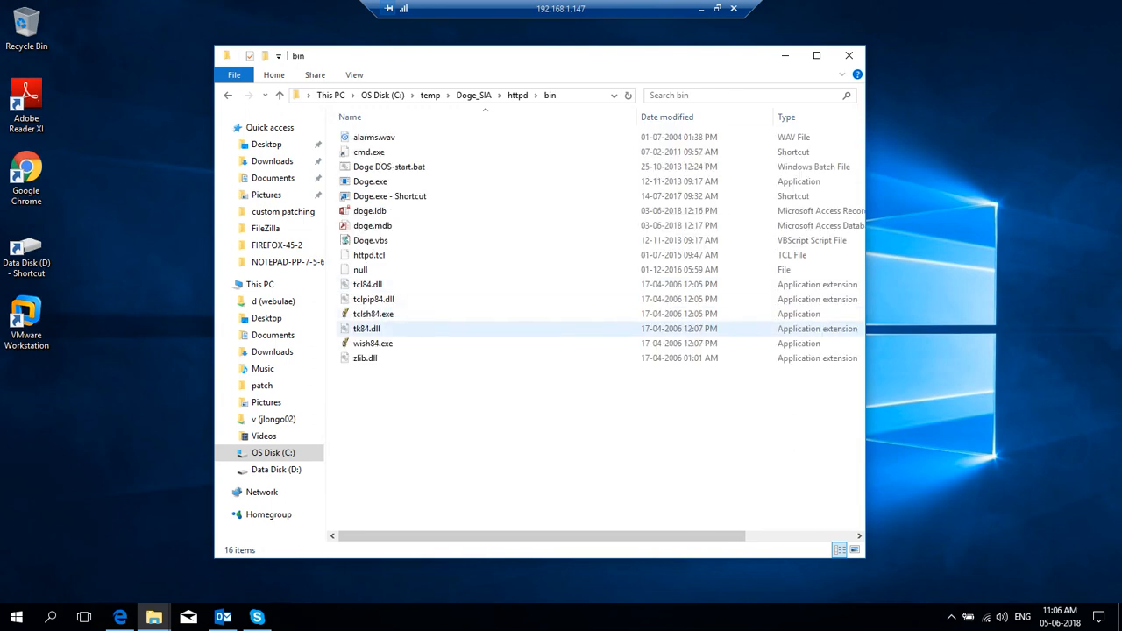
click(385, 226)
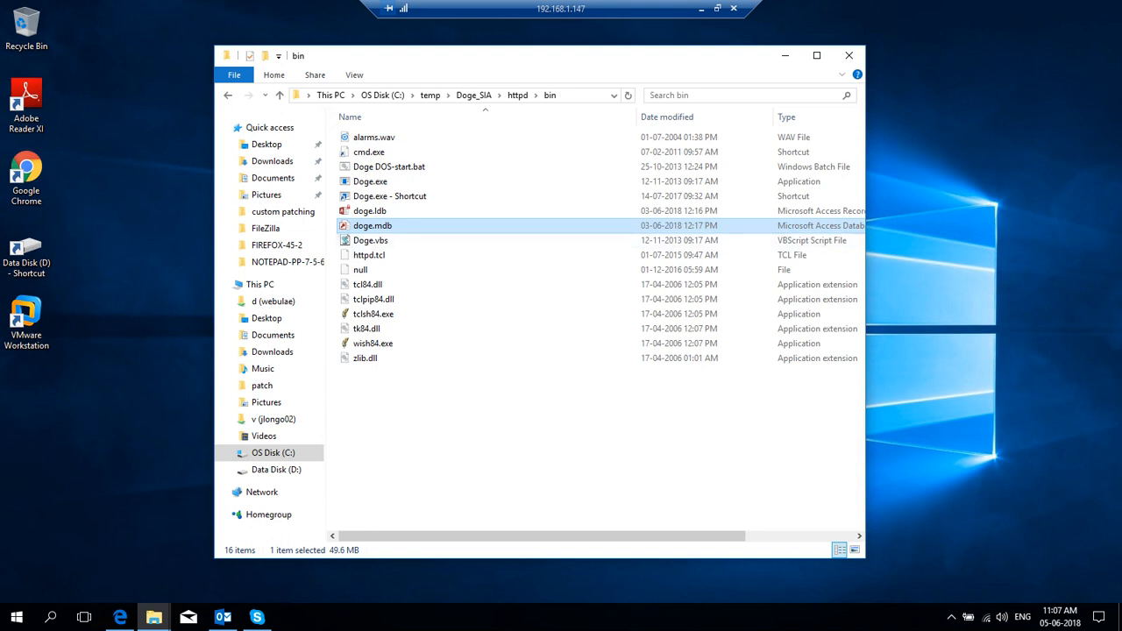
Step: Launch the 32-bit ODBC administrator, odbcad32.exe, from C:\Windows\SysWOW64
click(153, 617)
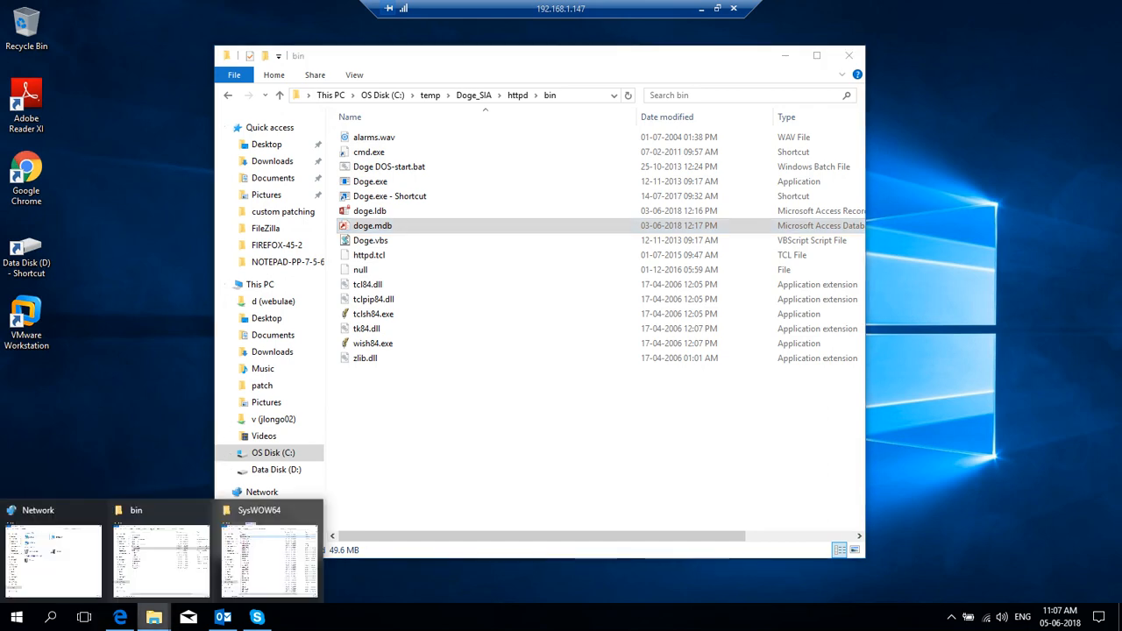
click(269, 560)
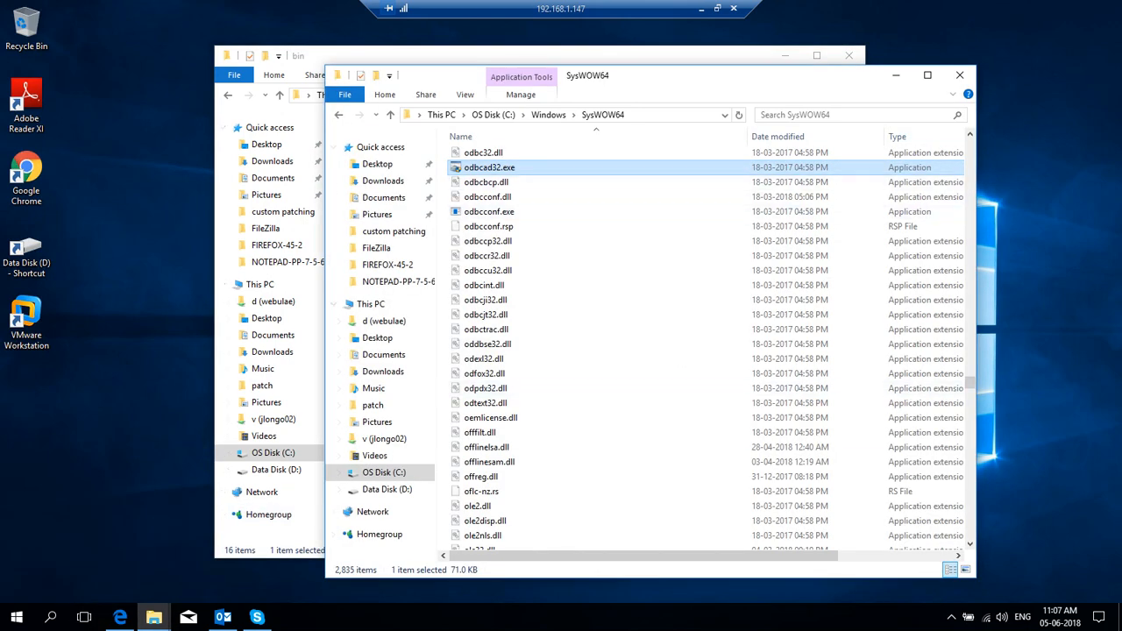
key(alt+d)
click(510, 115)
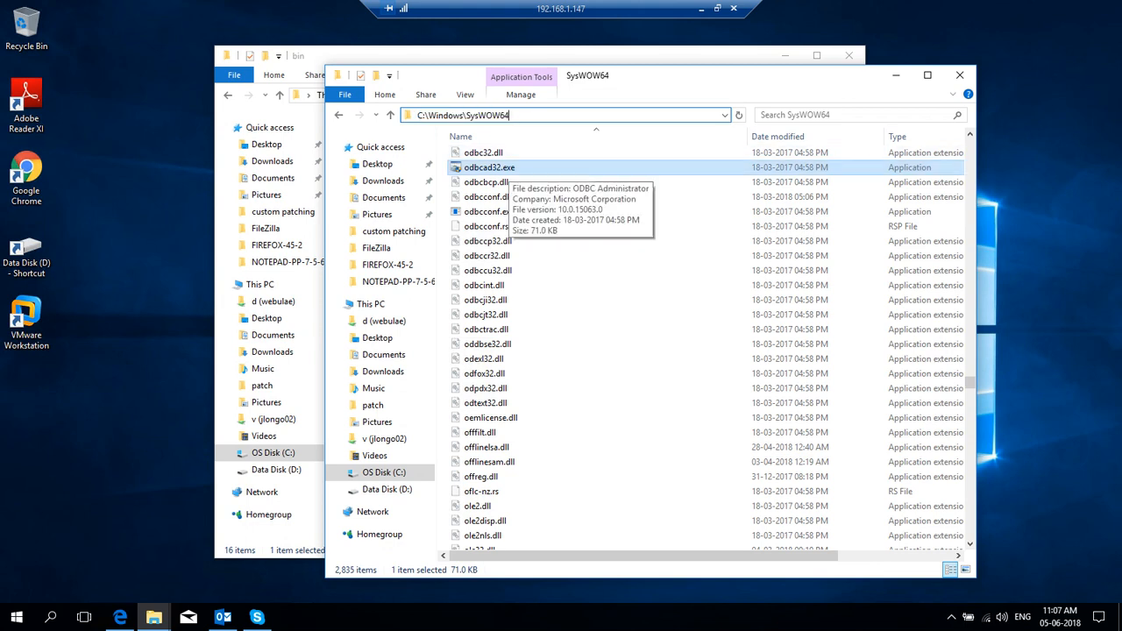
double_click(489, 167)
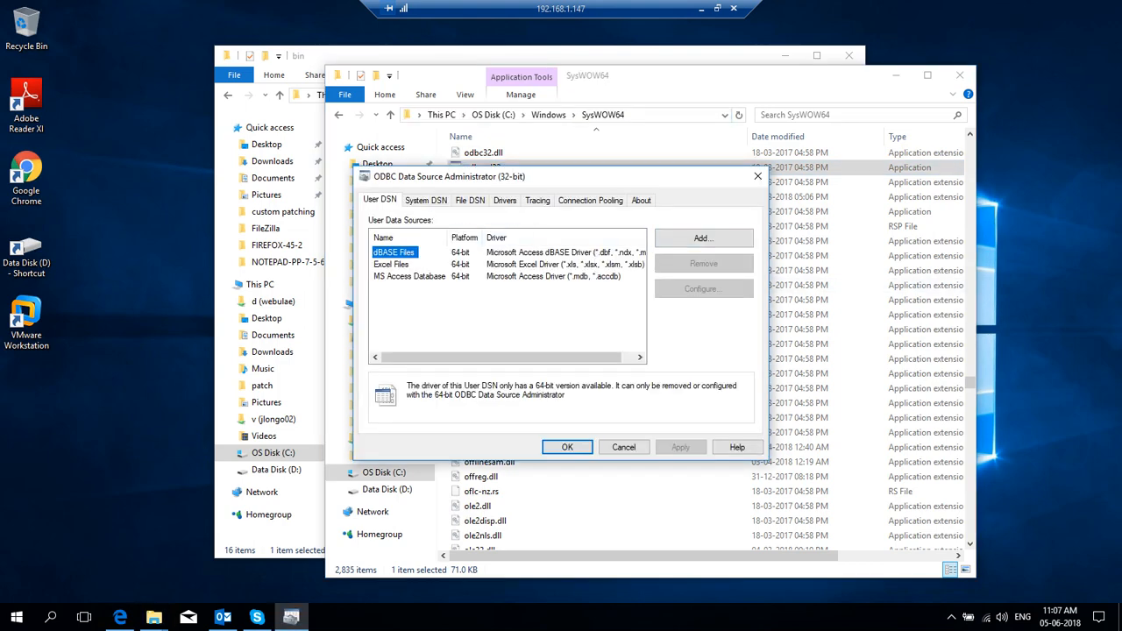
Step: Add a System DSN named doge using the Driver do Microsoft Access (*.mdb)
key(ctrl+Tab)
key(alt+d)
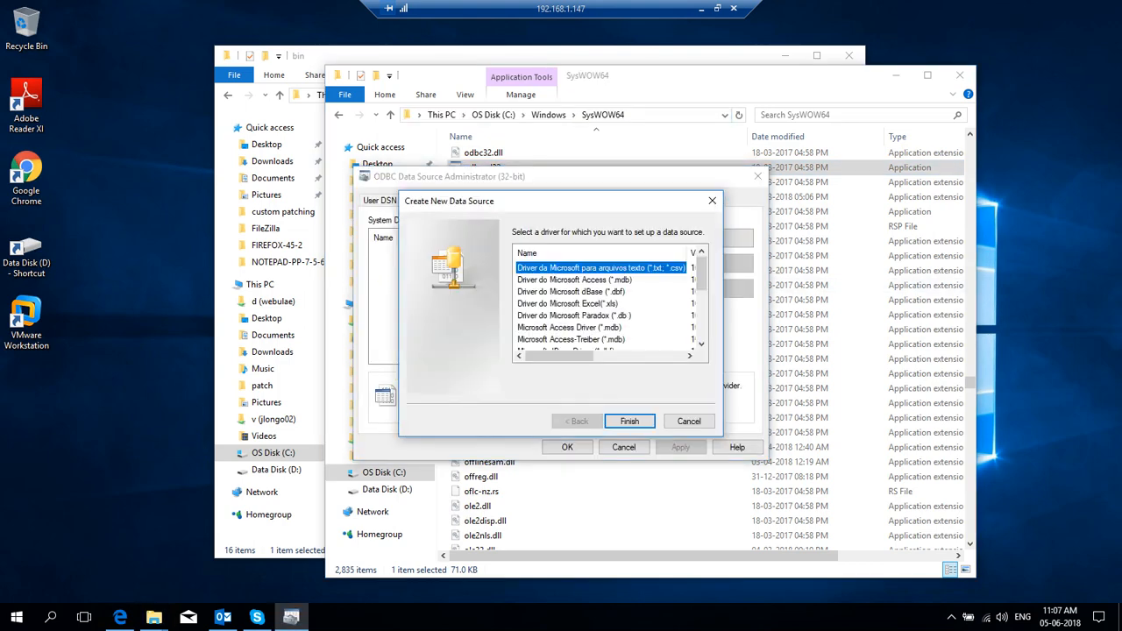
click(574, 278)
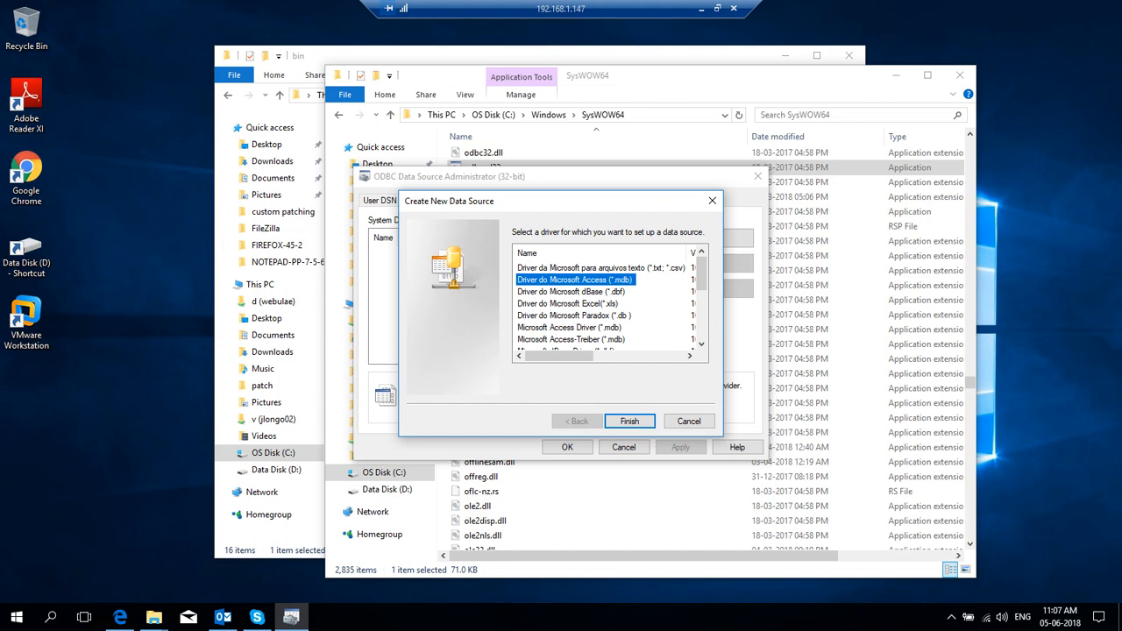
key(Return)
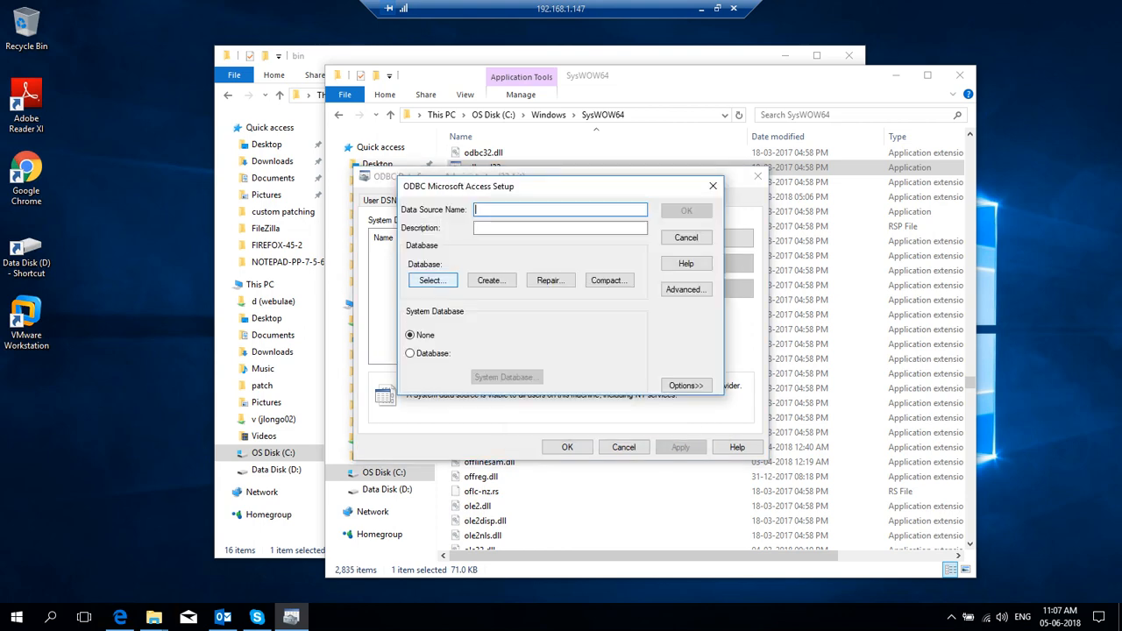
text(doge)
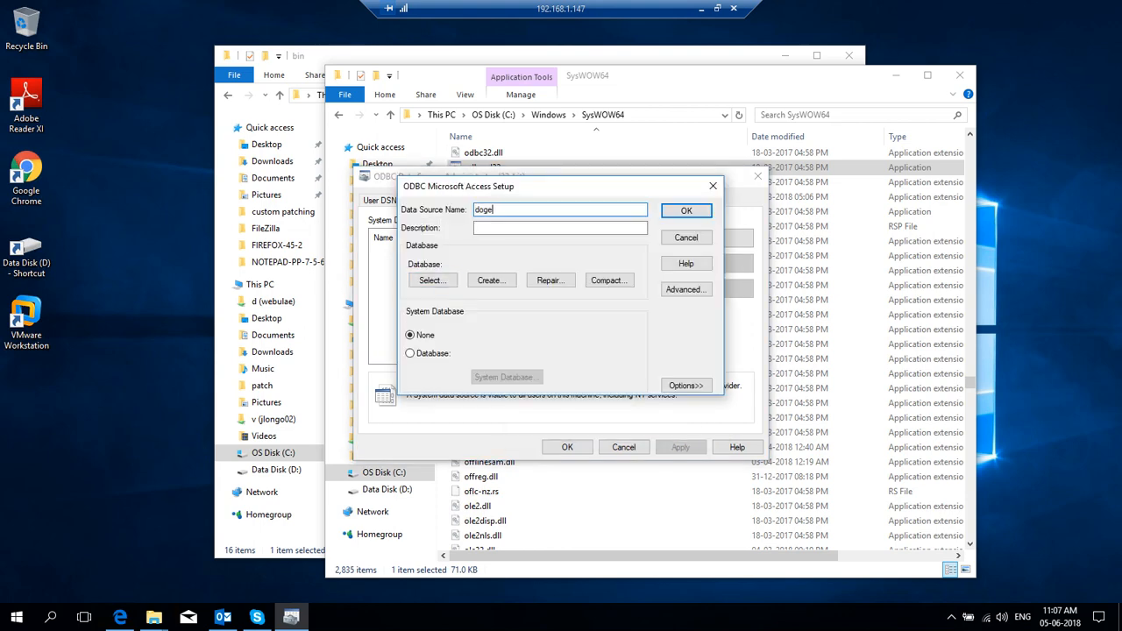
Step: Point the doge DSN at C:\temp\Doge_SIA\httpd\bin\doge.mdb
click(432, 280)
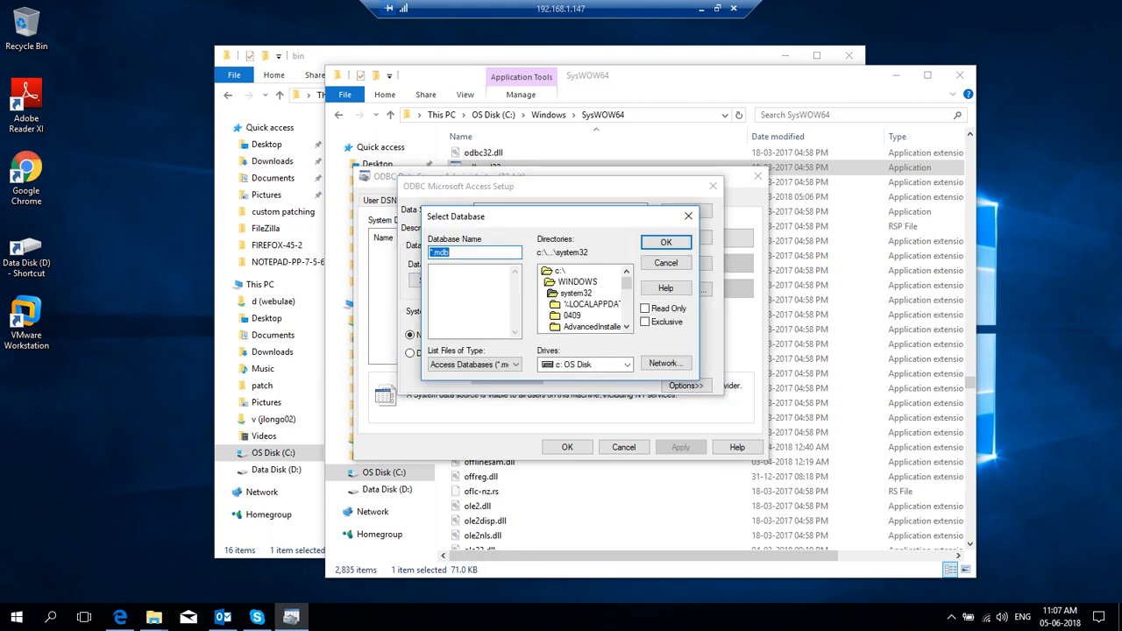
double_click(559, 271)
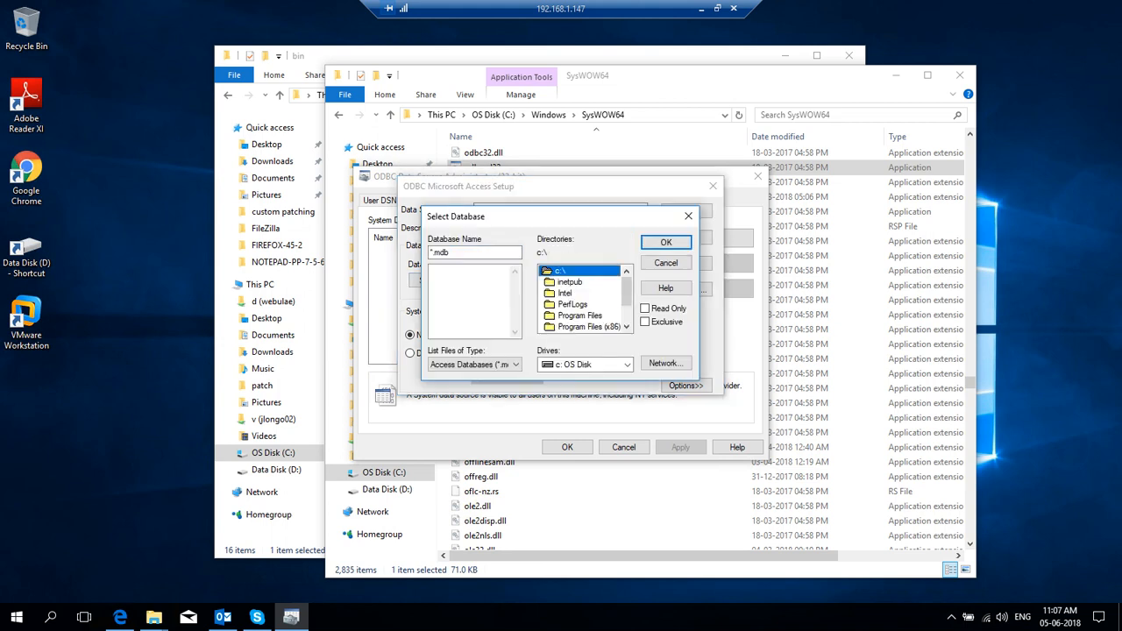
scroll(583, 298, down, 3)
double_click(570, 315)
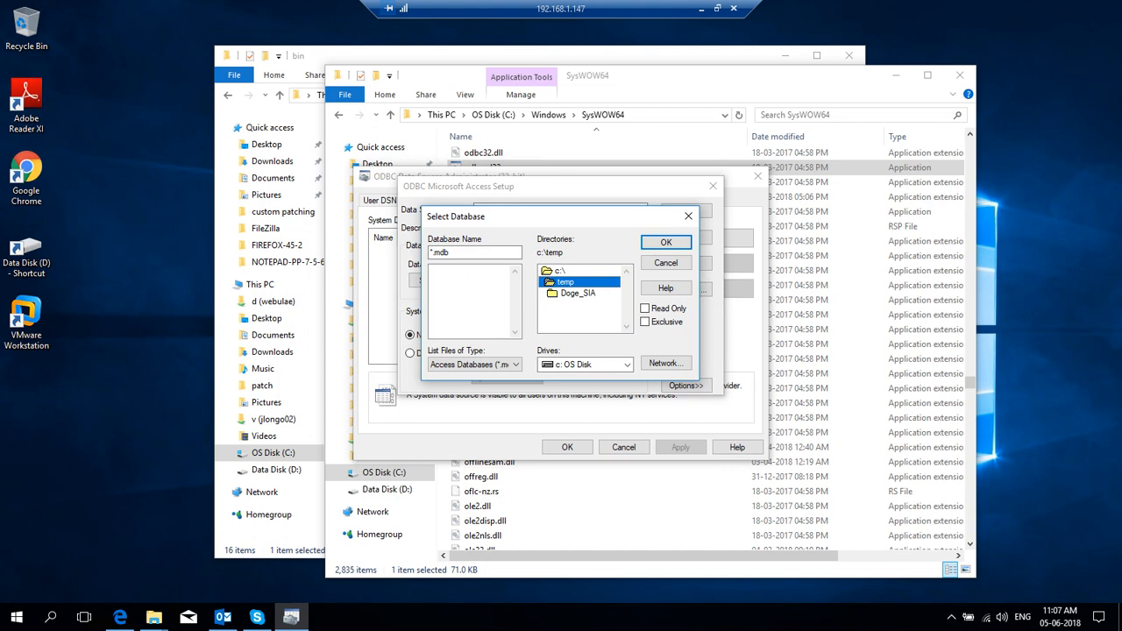
double_click(576, 293)
double_click(570, 304)
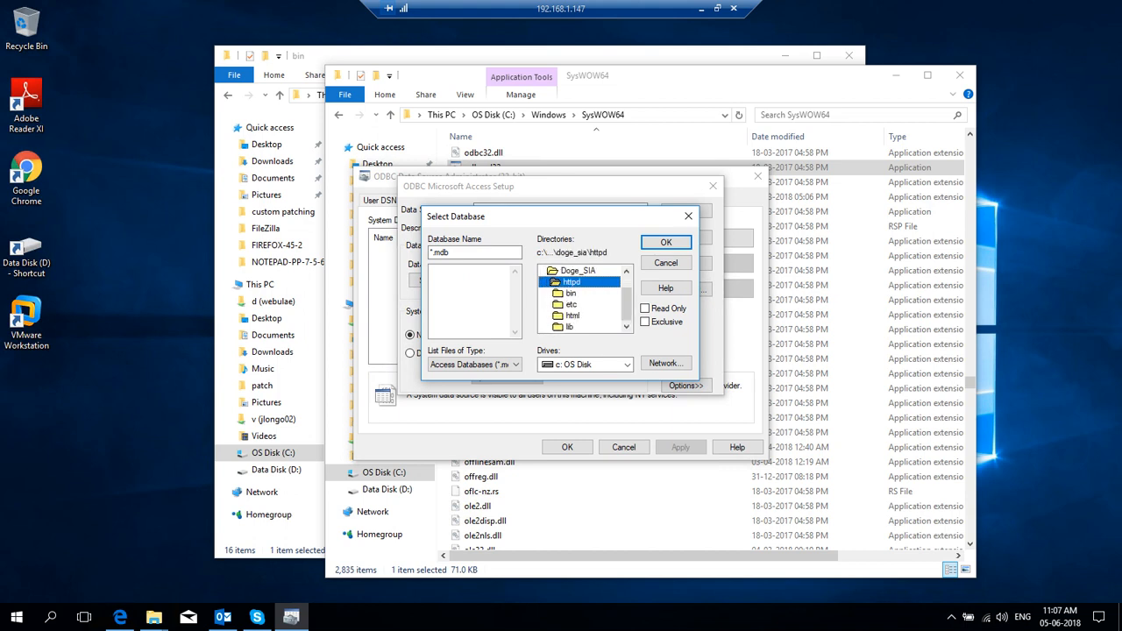
double_click(571, 293)
click(447, 270)
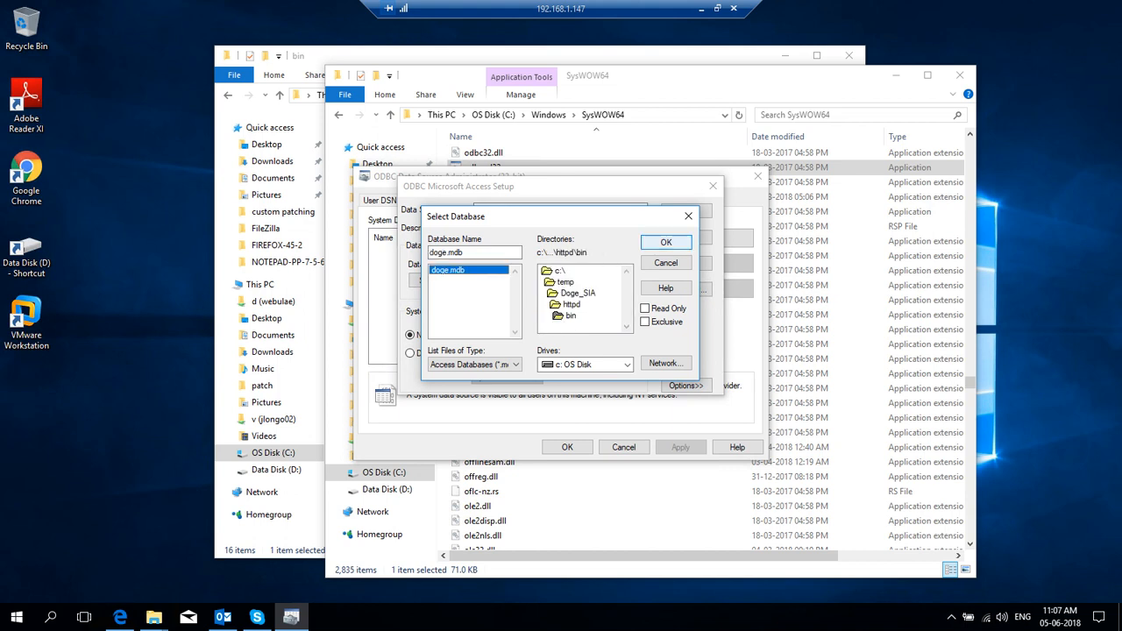
click(666, 242)
Step: Give the DSN a login name and password in Advanced options, save it, and close the administrator
click(685, 289)
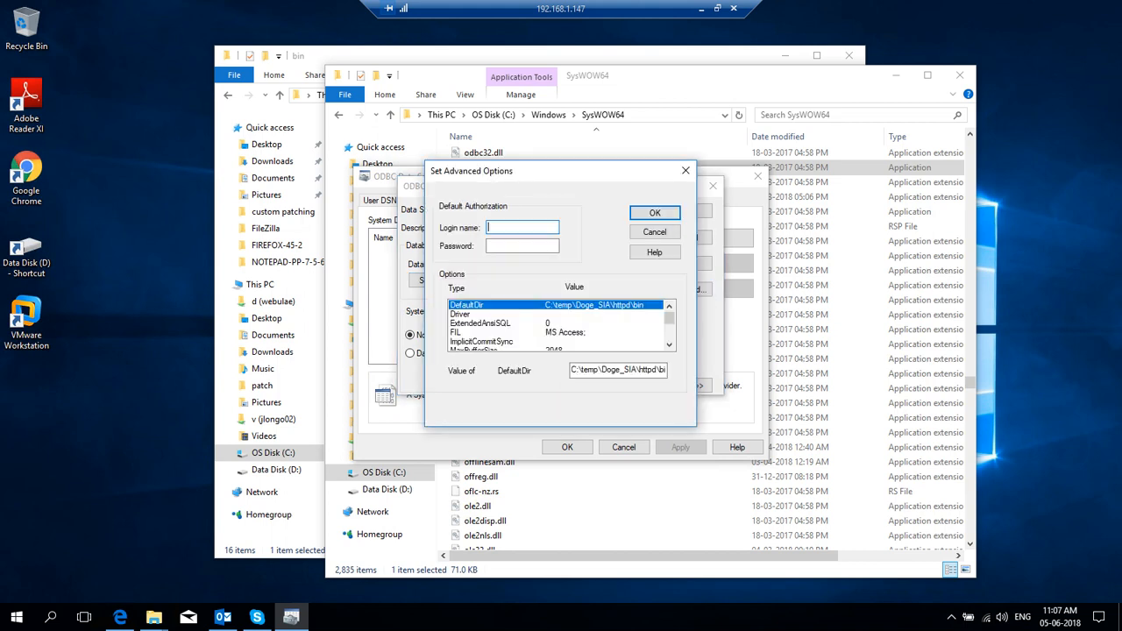
text(admin)
click(521, 245)
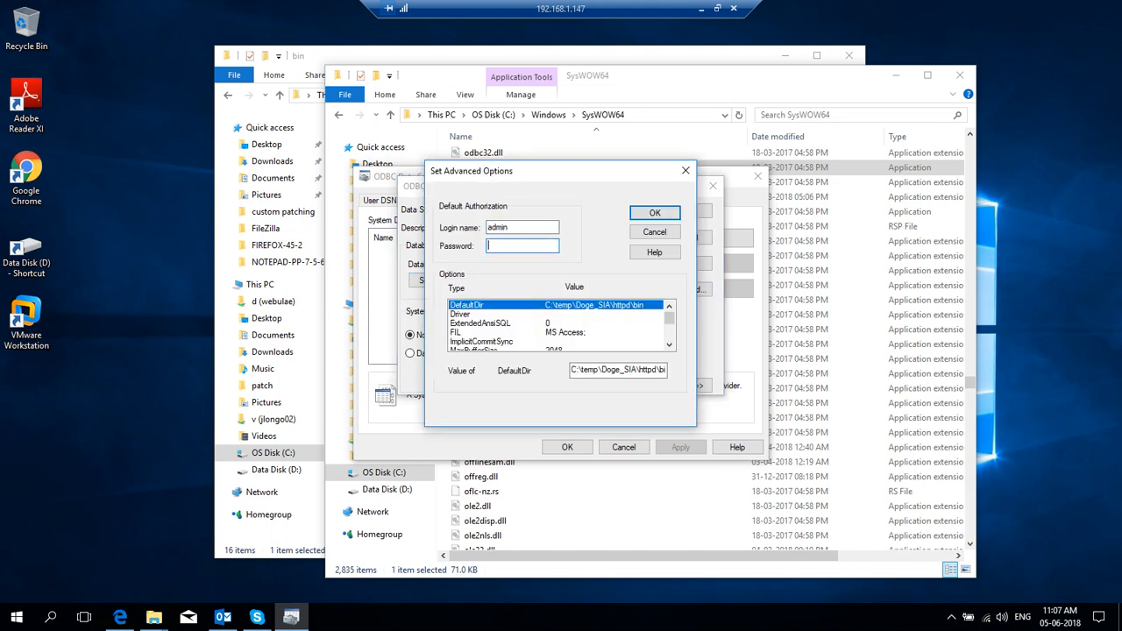
text(••••••••••)
key(Return)
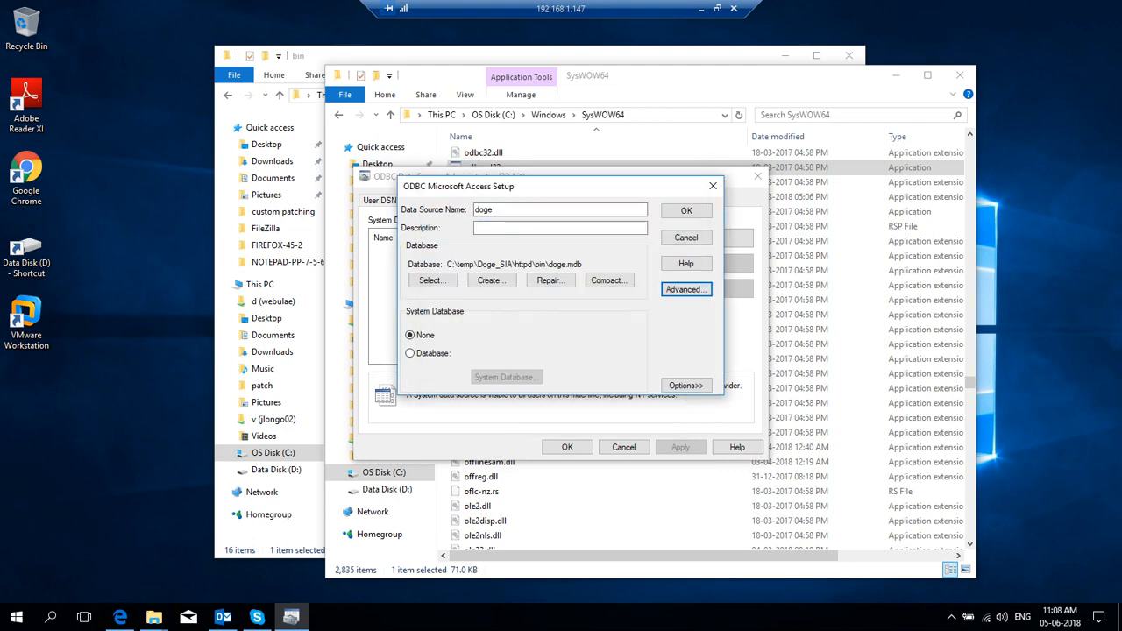
key(Return)
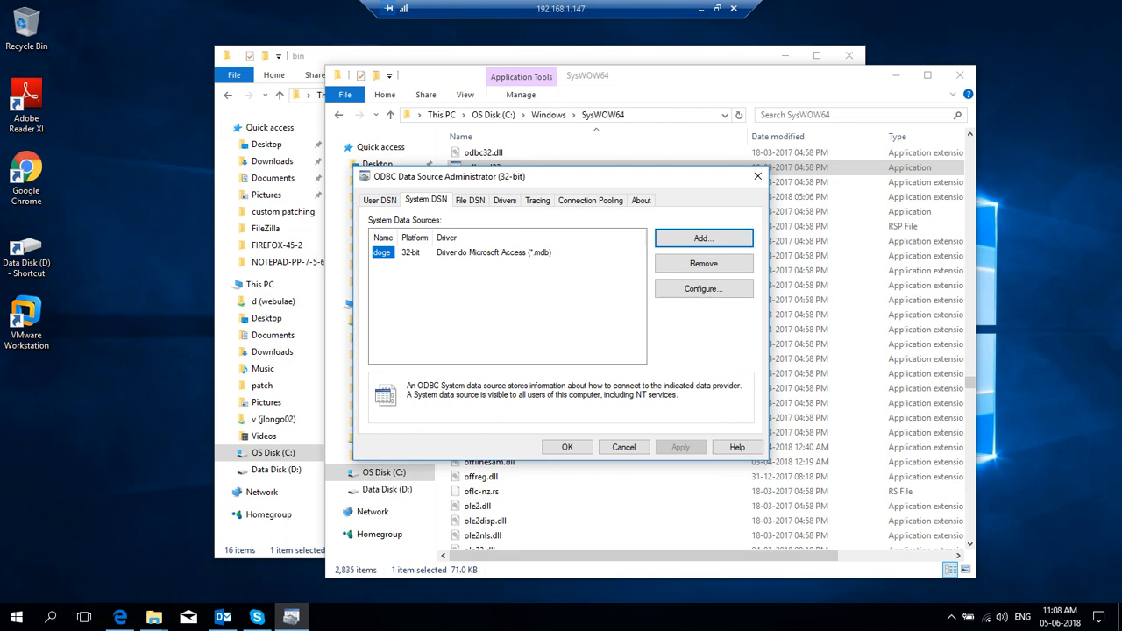
key(Return)
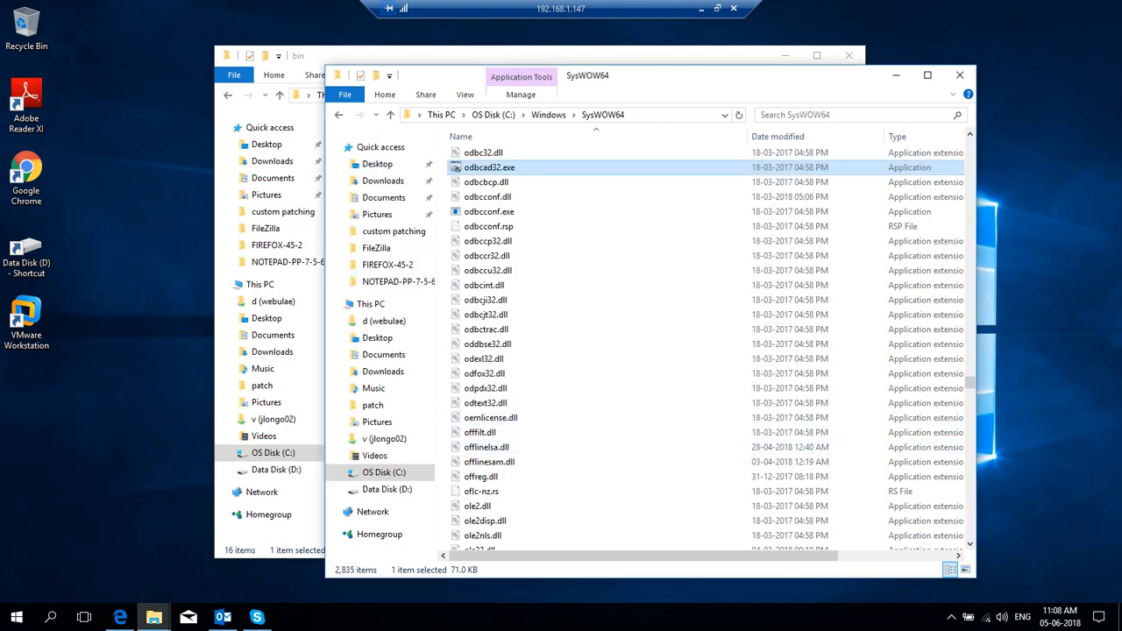
Step: Run Doge DOS-start.bat from the bin folder and allow the server through the firewall
click(959, 74)
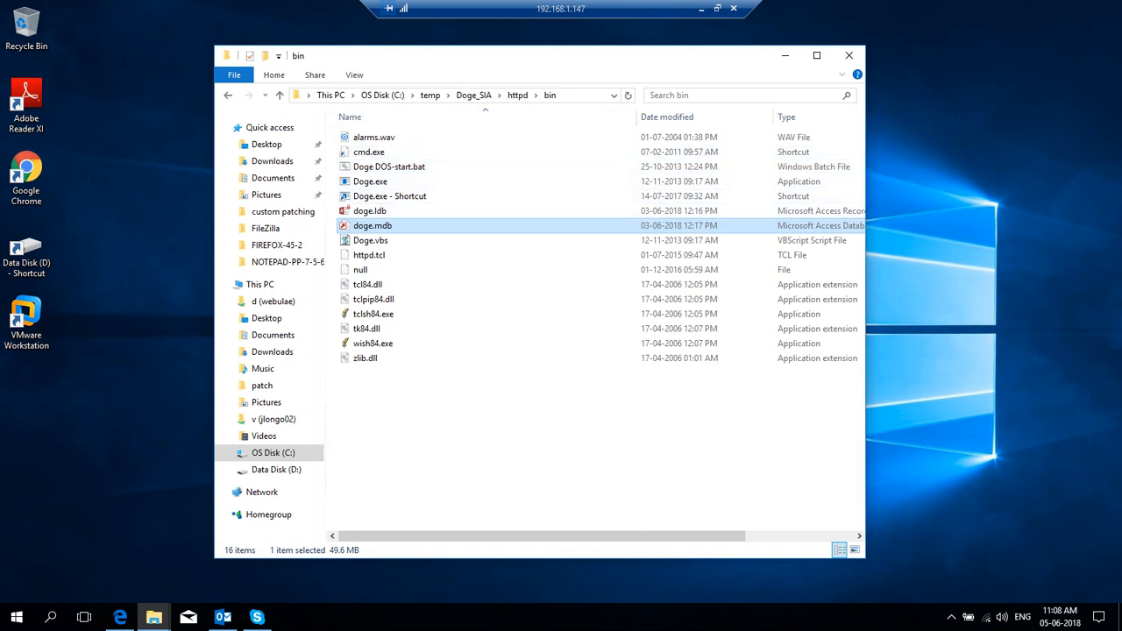
click(455, 95)
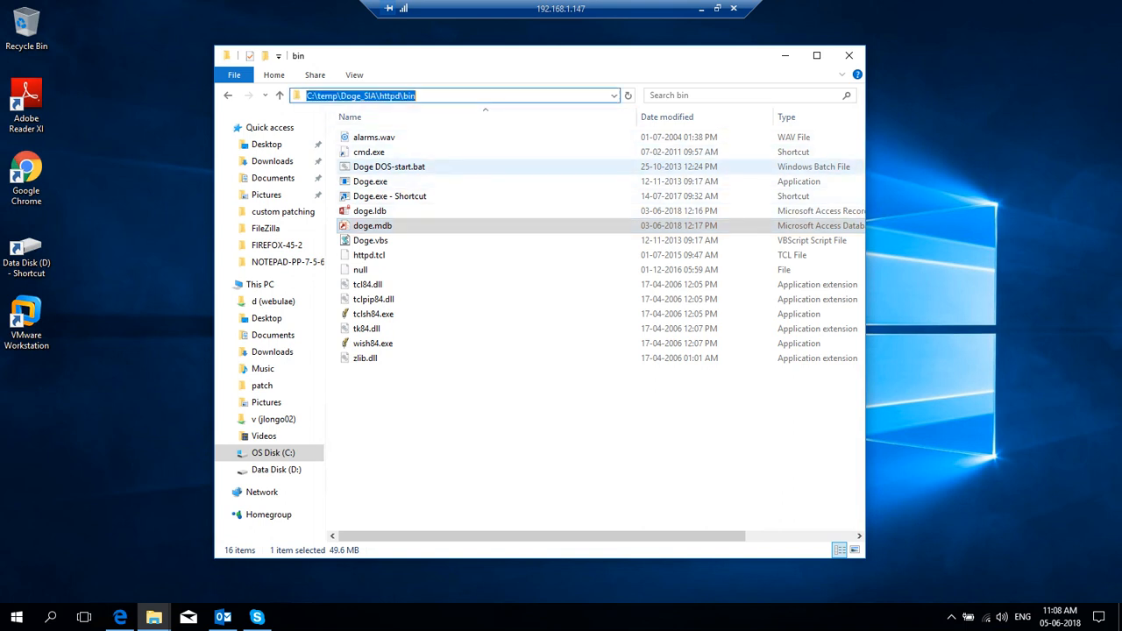
double_click(389, 167)
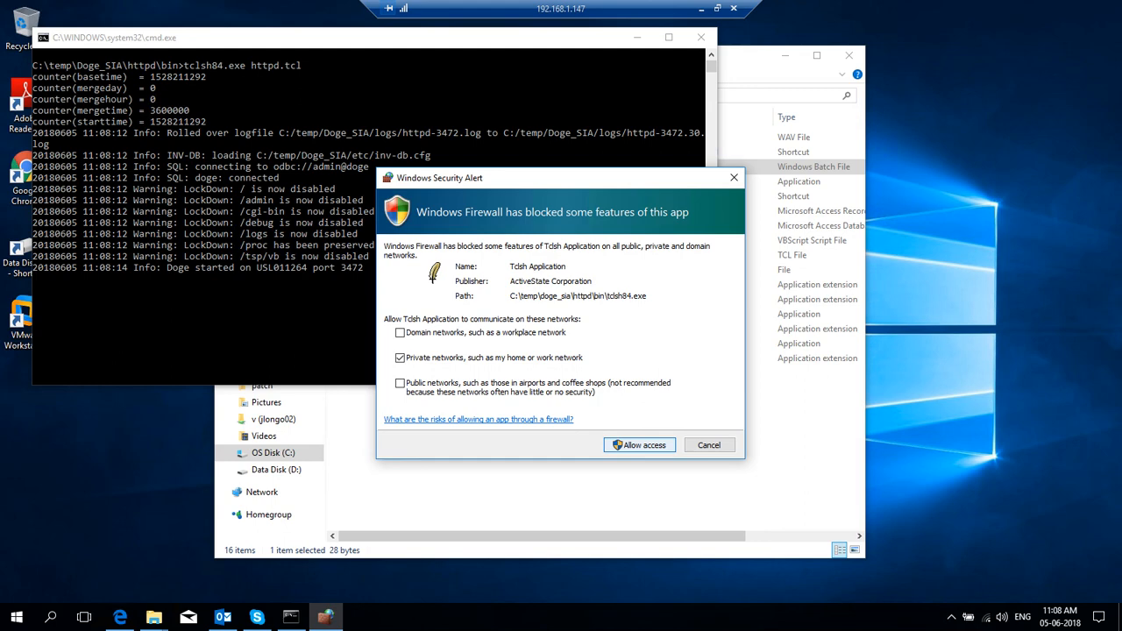
key(Return)
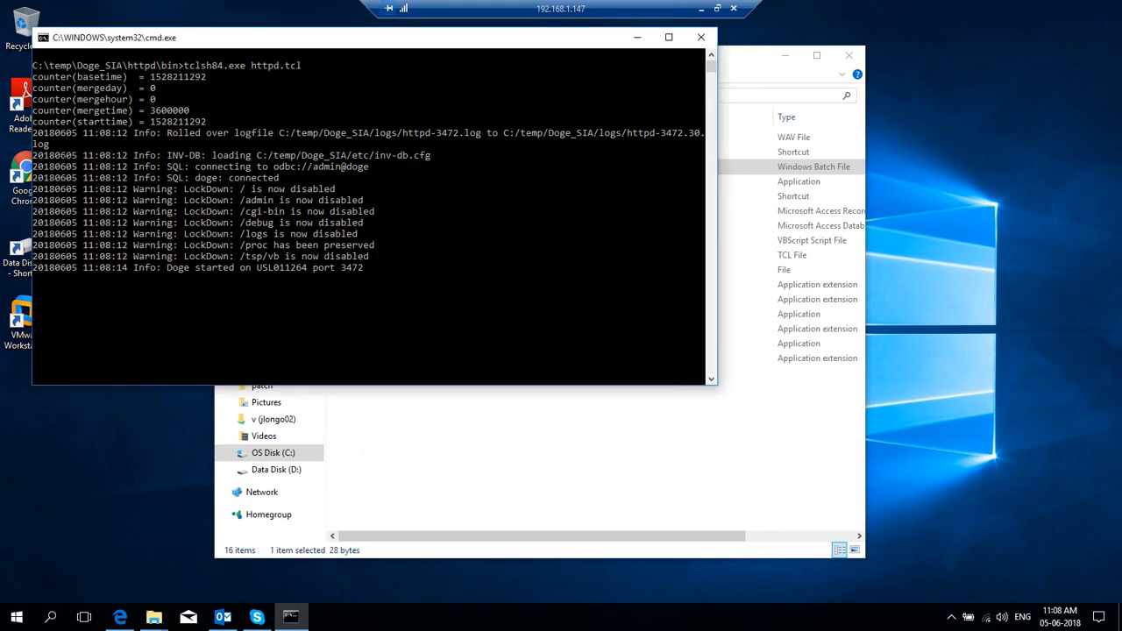
Step: Move the Command Prompt window down and to the right, out of the way
click(367, 268)
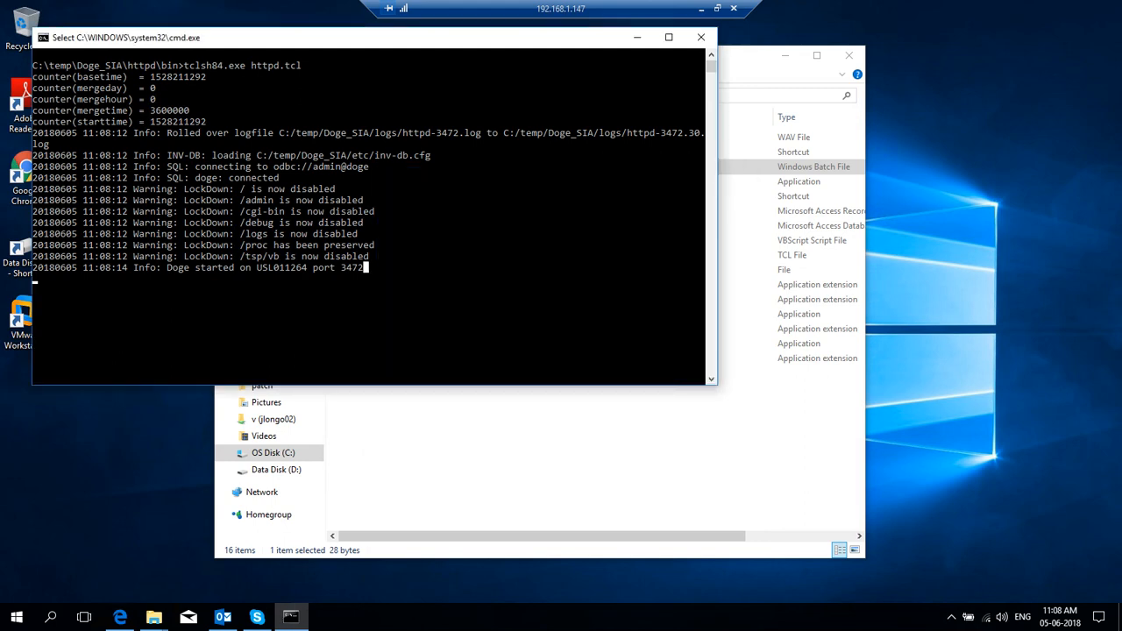
drag(351, 38, 520, 77)
click(546, 307)
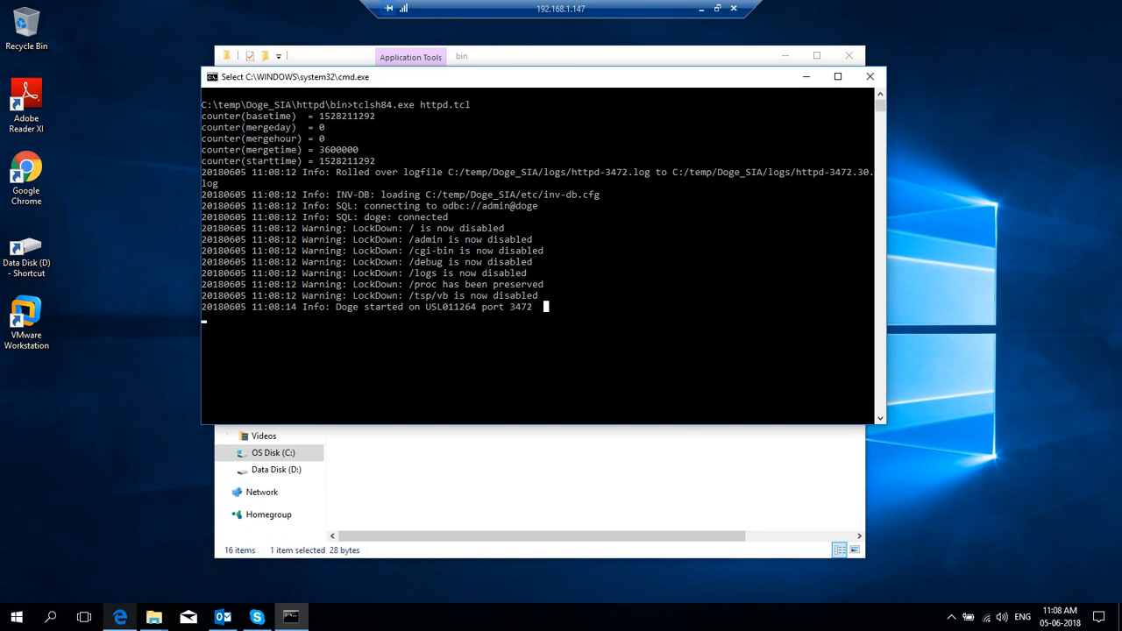
click(26, 176)
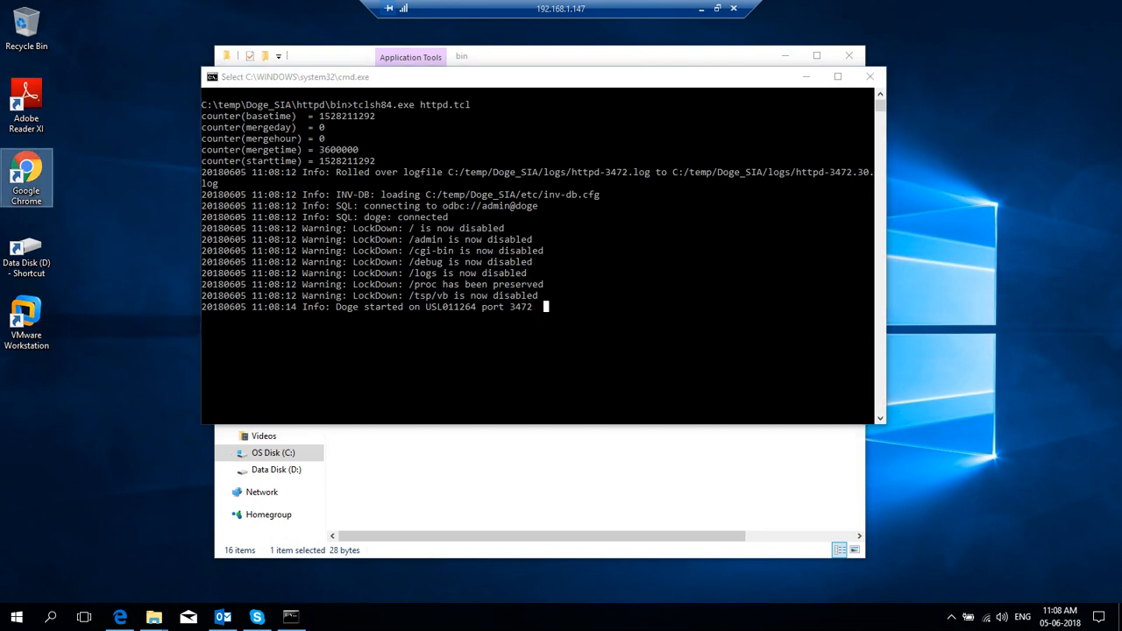
Step: Open Chrome at the Doge console address 127.0.0.1:3472/tsp/
double_click(26, 175)
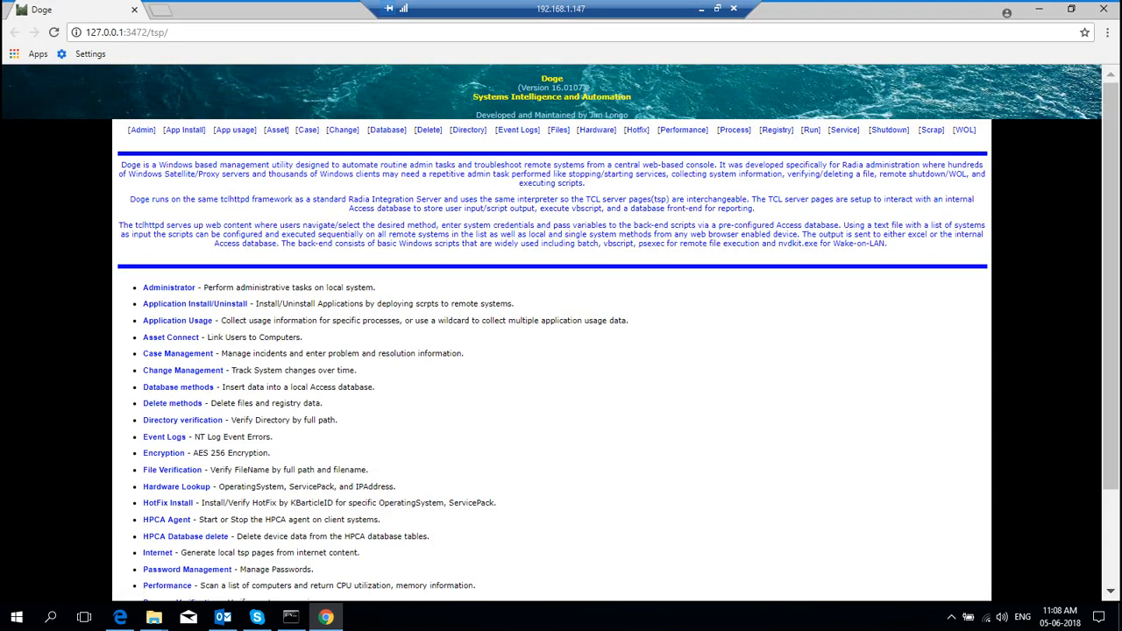
click(127, 31)
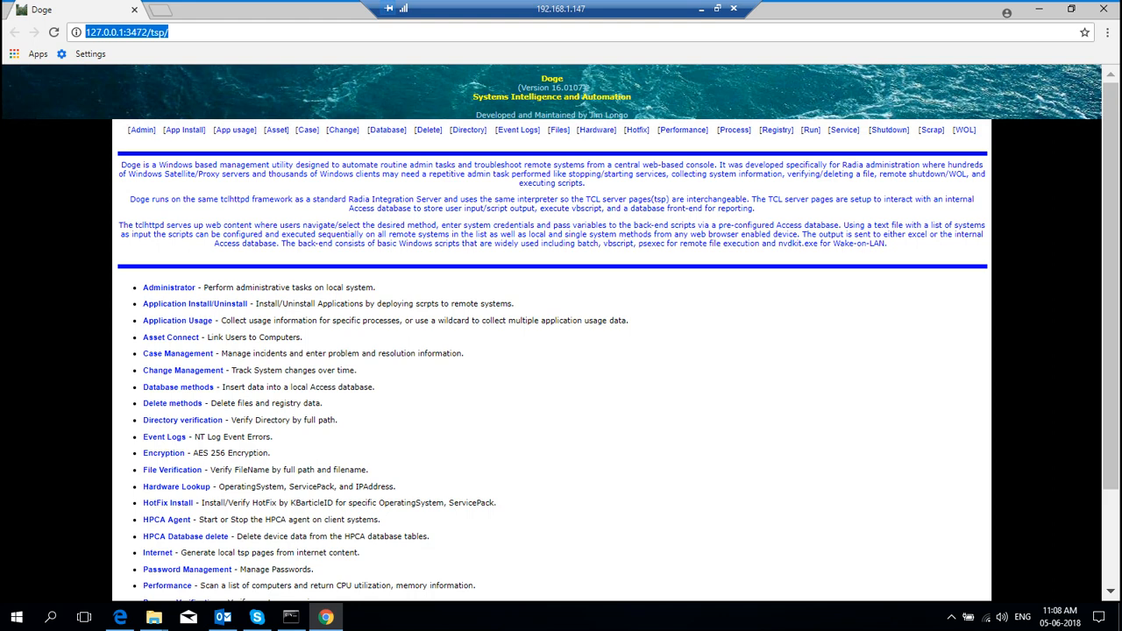
click(125, 32)
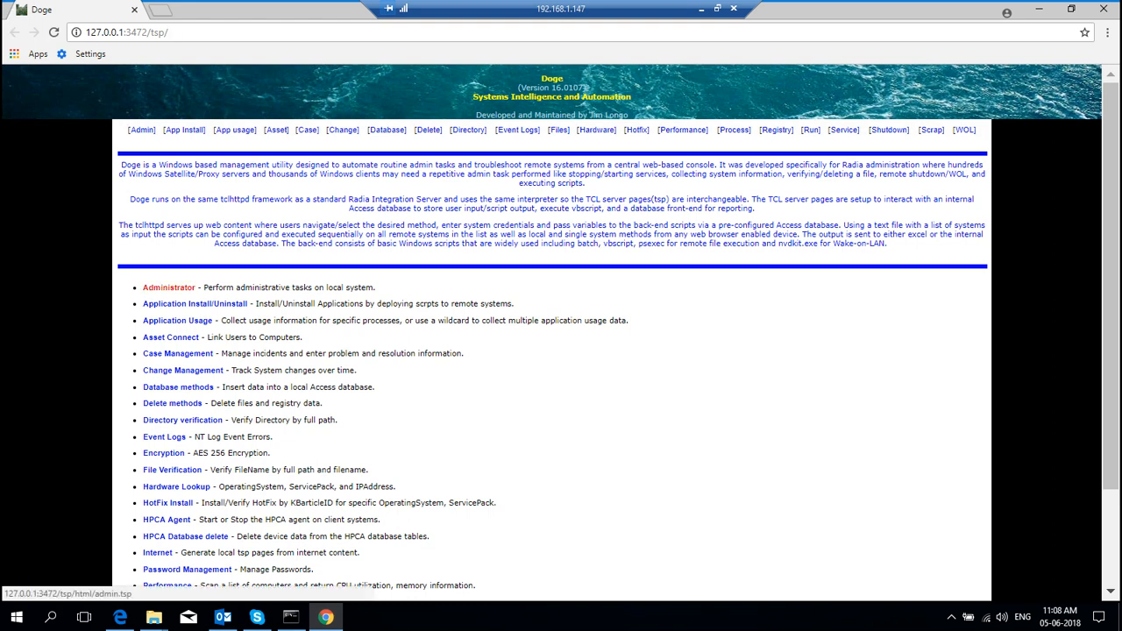
Step: Execute the Administrator > Startup folder tool to open the user's Startup folder
click(168, 288)
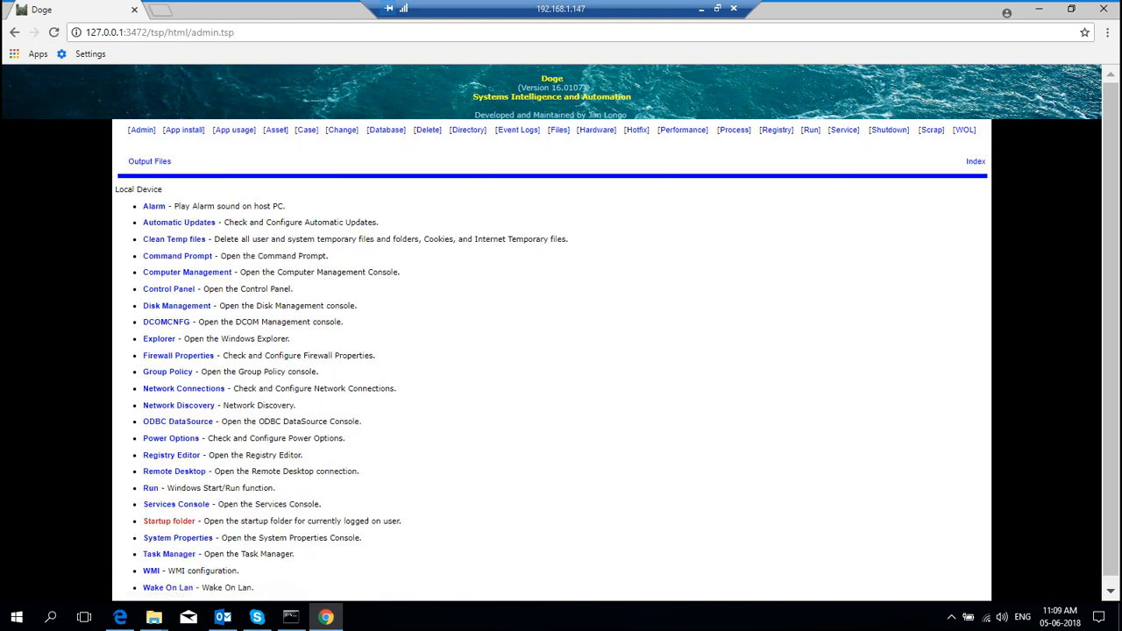
click(169, 520)
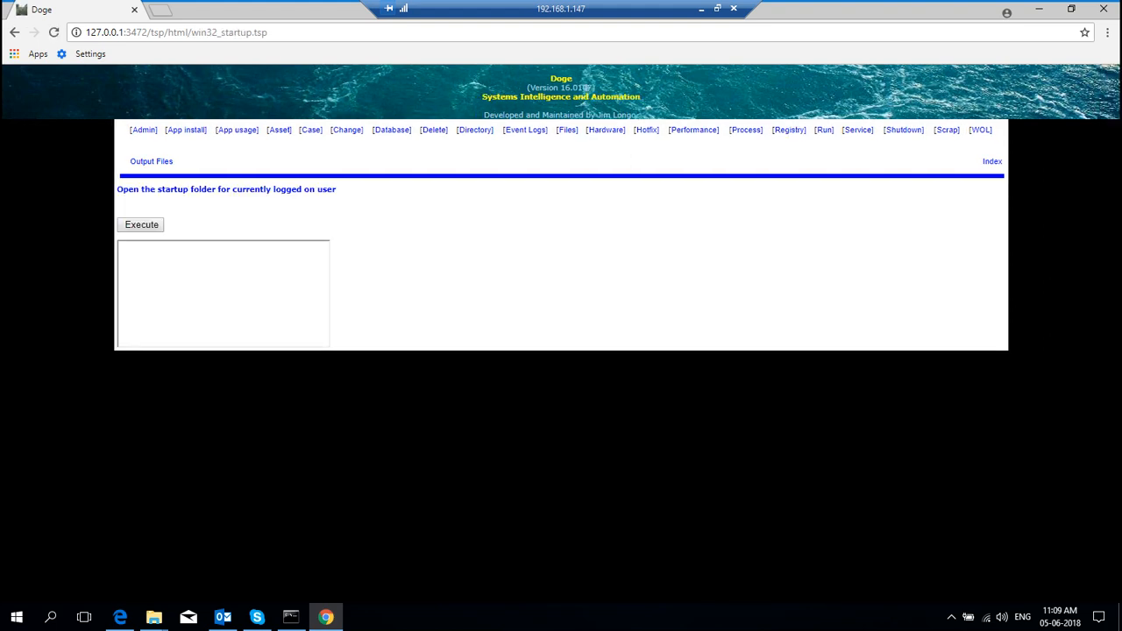
click(141, 225)
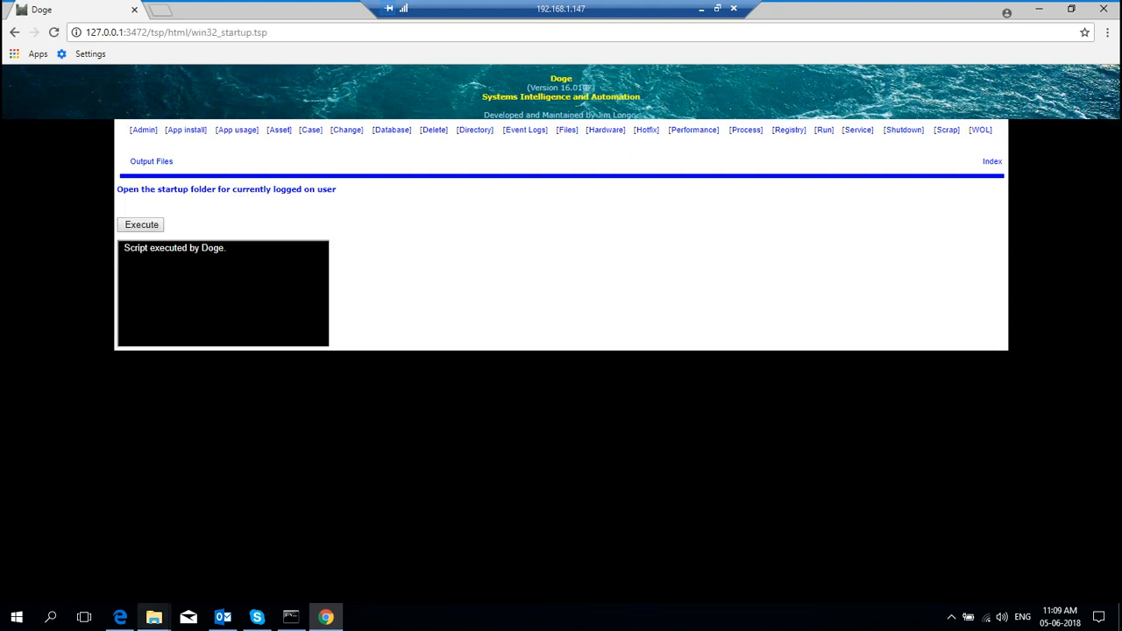
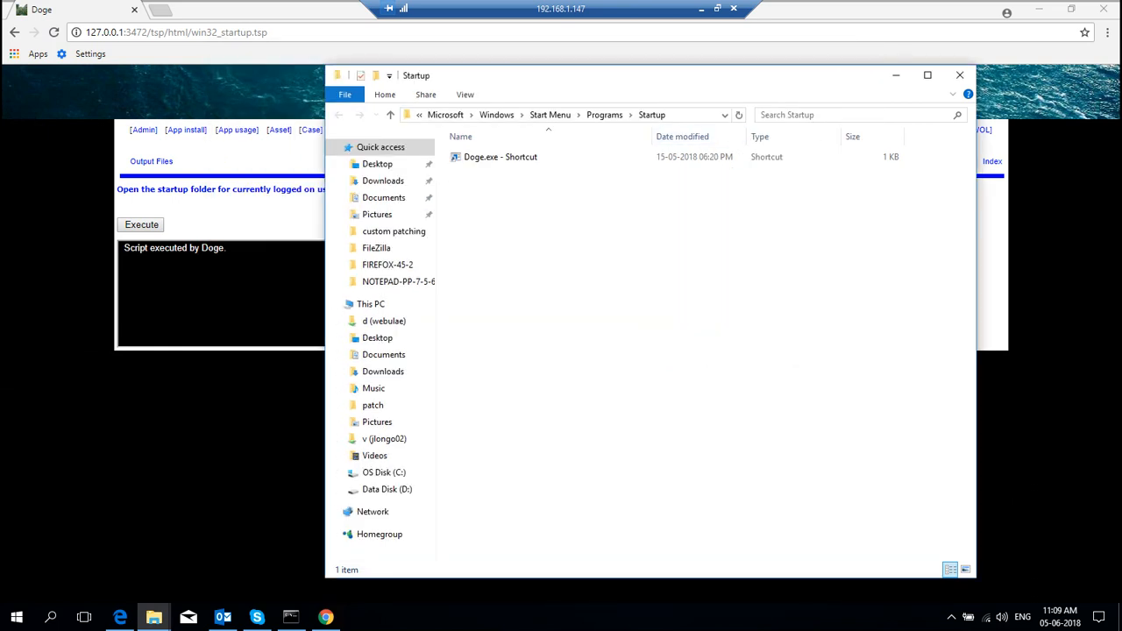
Step: Show the Startup folder's full path, then close the Doge server's command window
click(692, 115)
click(291, 617)
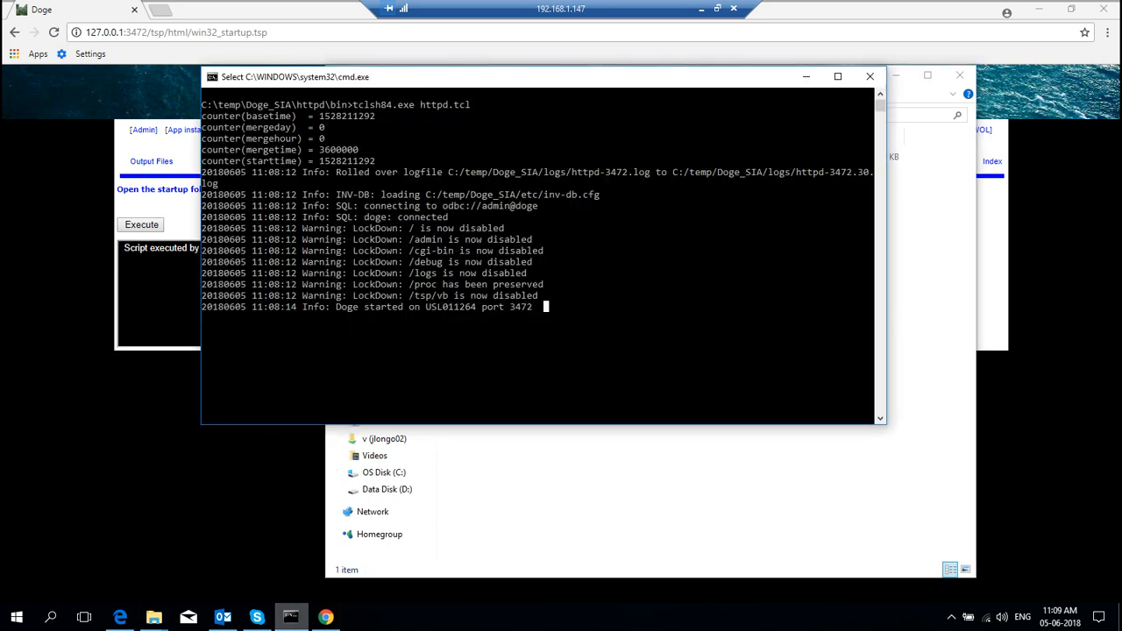
click(869, 76)
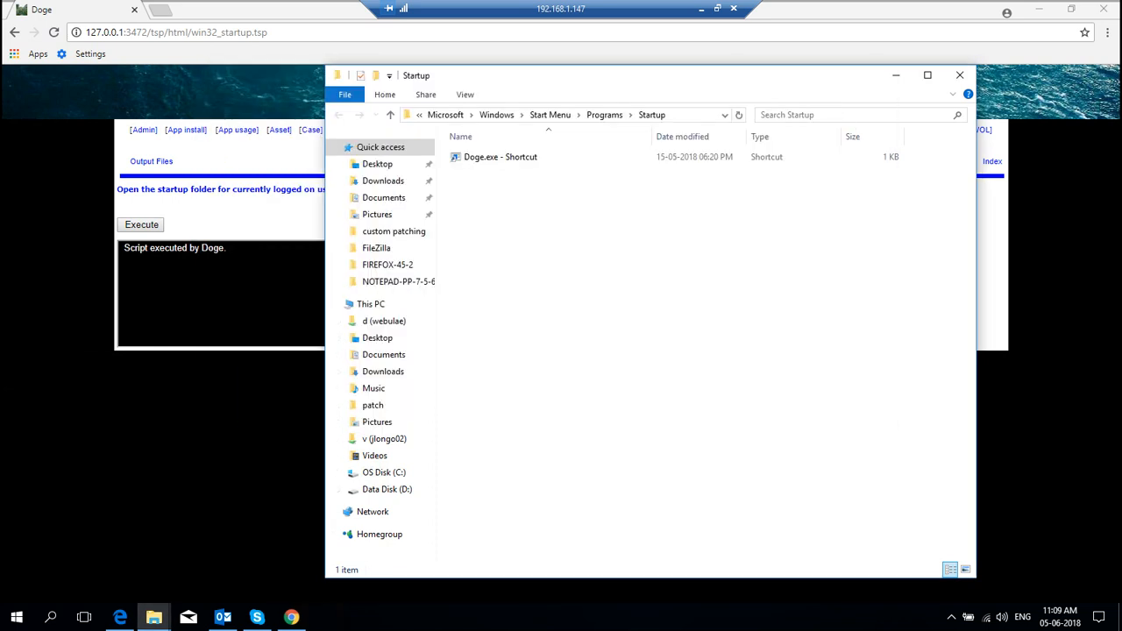
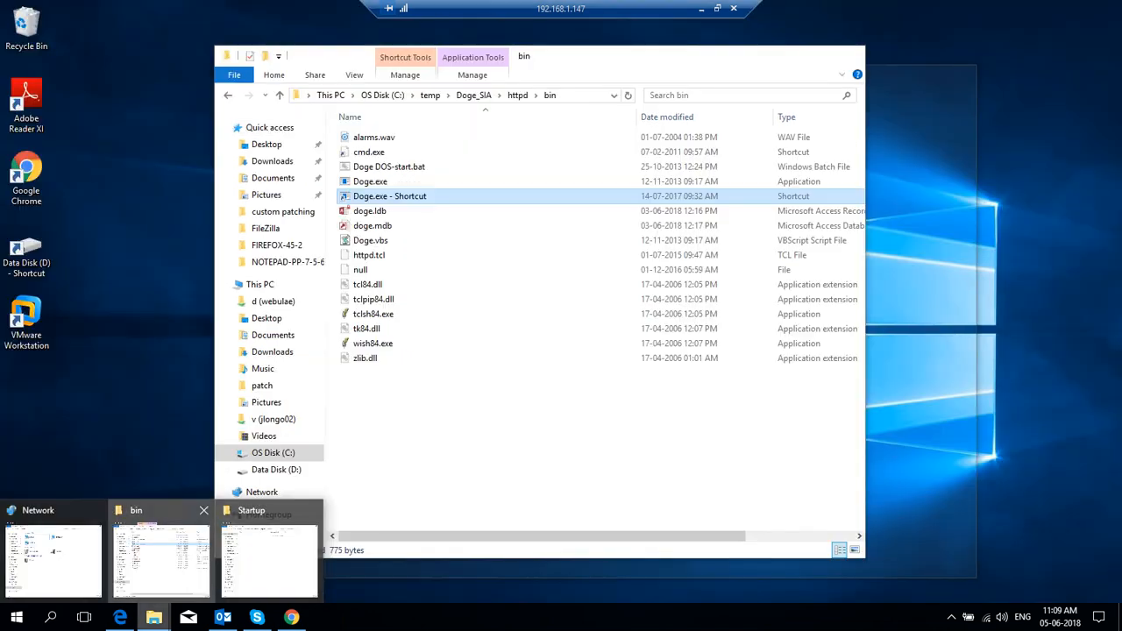
Step: Bring the Doge_SIA httpd bin folder window back into view to get the Doge.exe shortcut
click(161, 561)
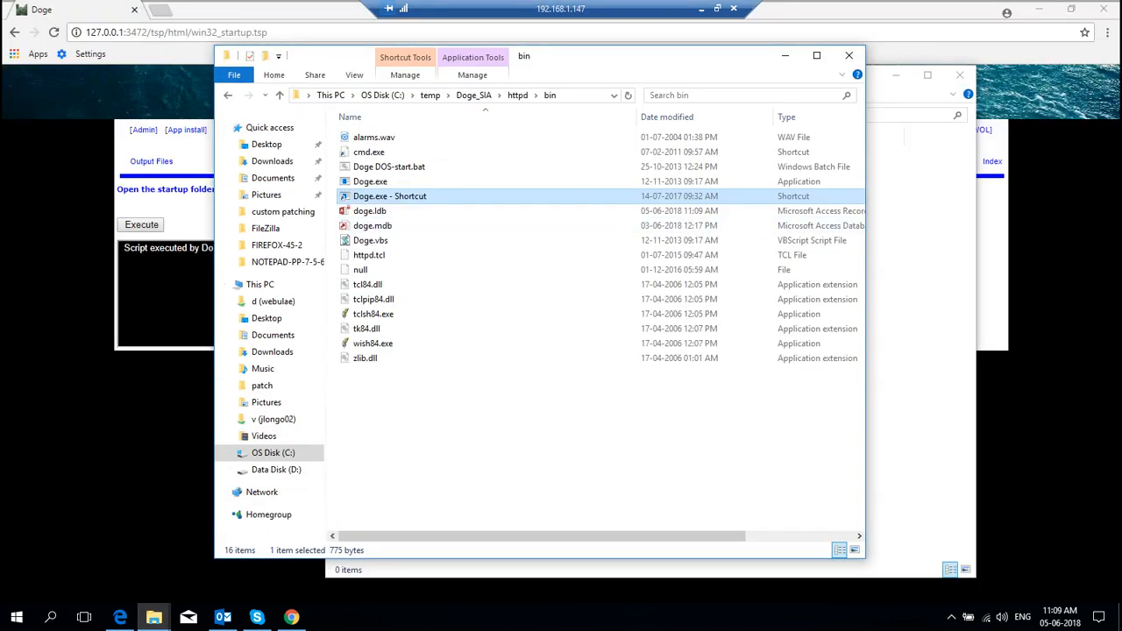
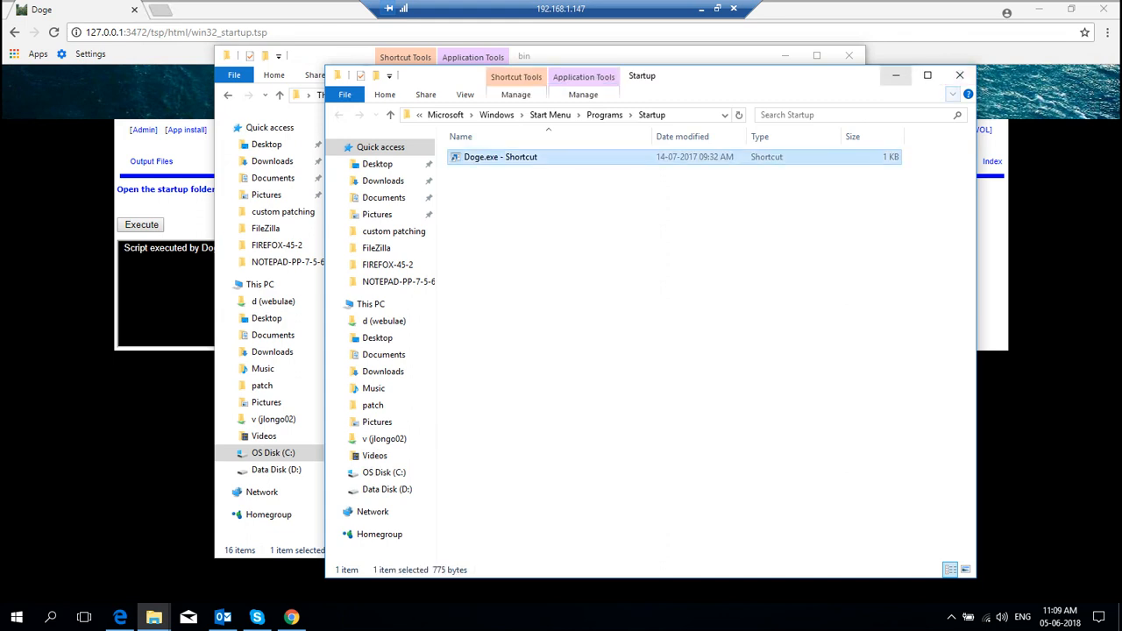
Step: Close the Startup and bin Explorer windows and go back to the Doge Index page
click(959, 74)
click(849, 55)
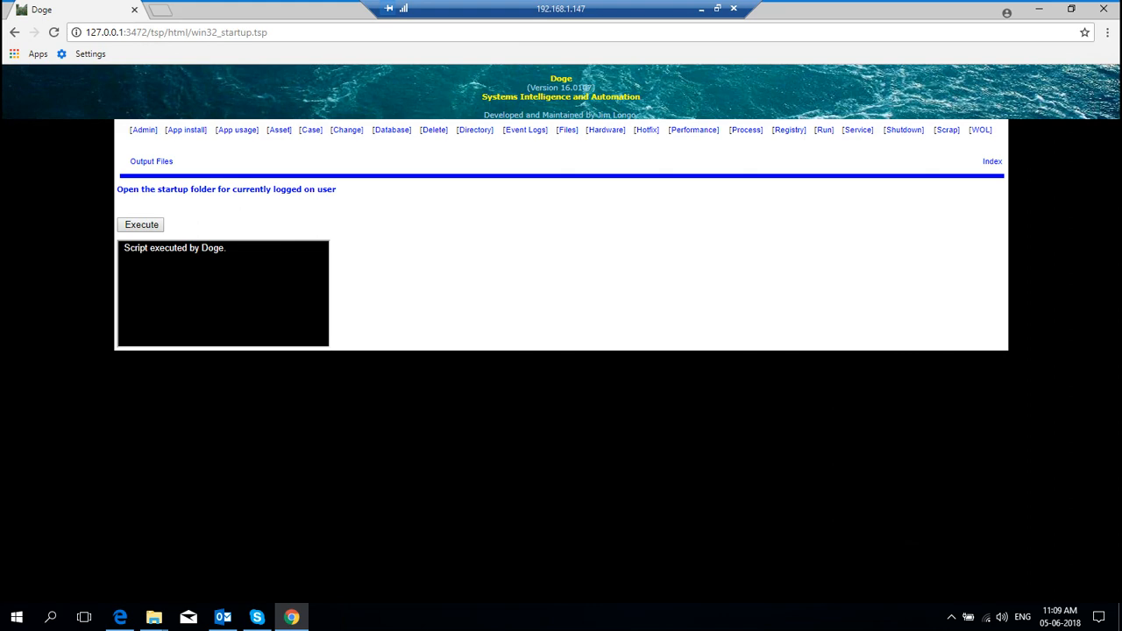
click(992, 161)
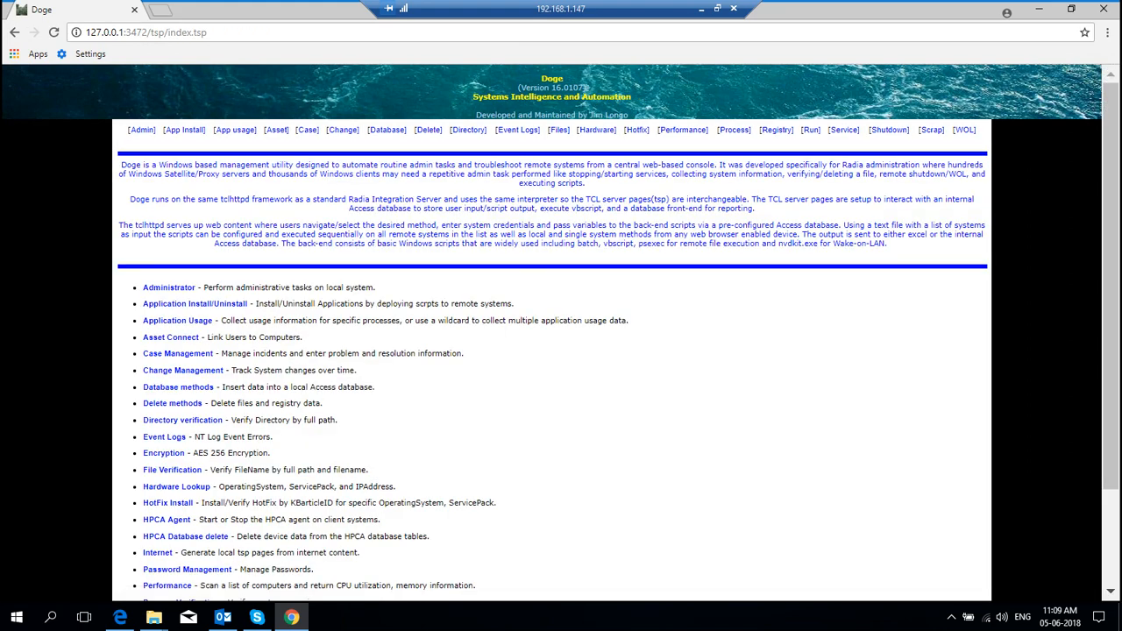
click(144, 32)
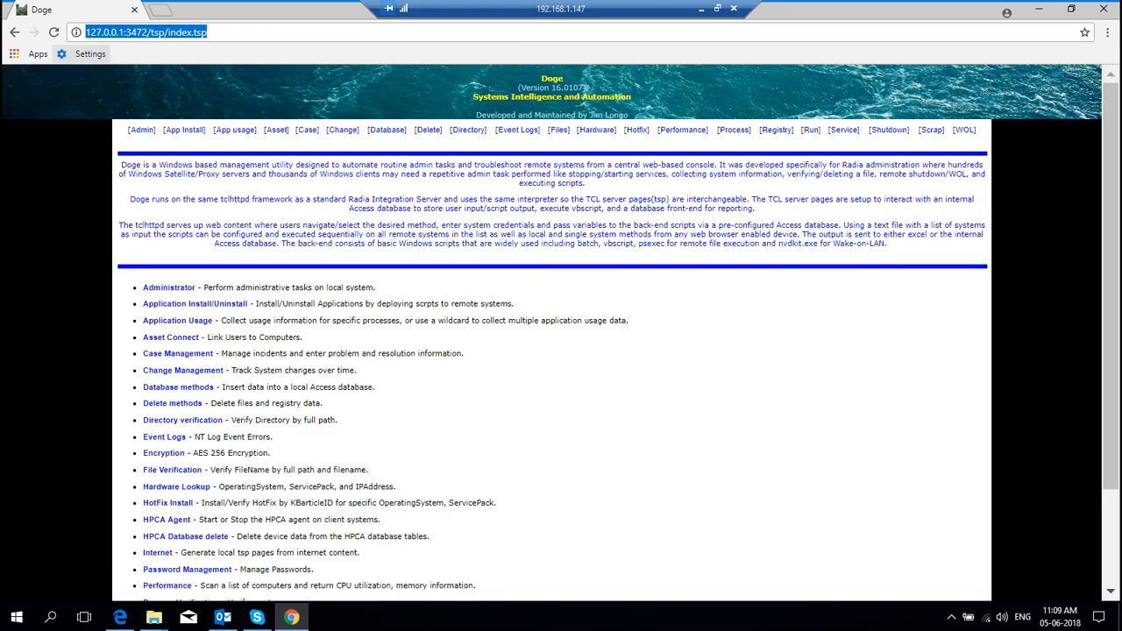
click(208, 32)
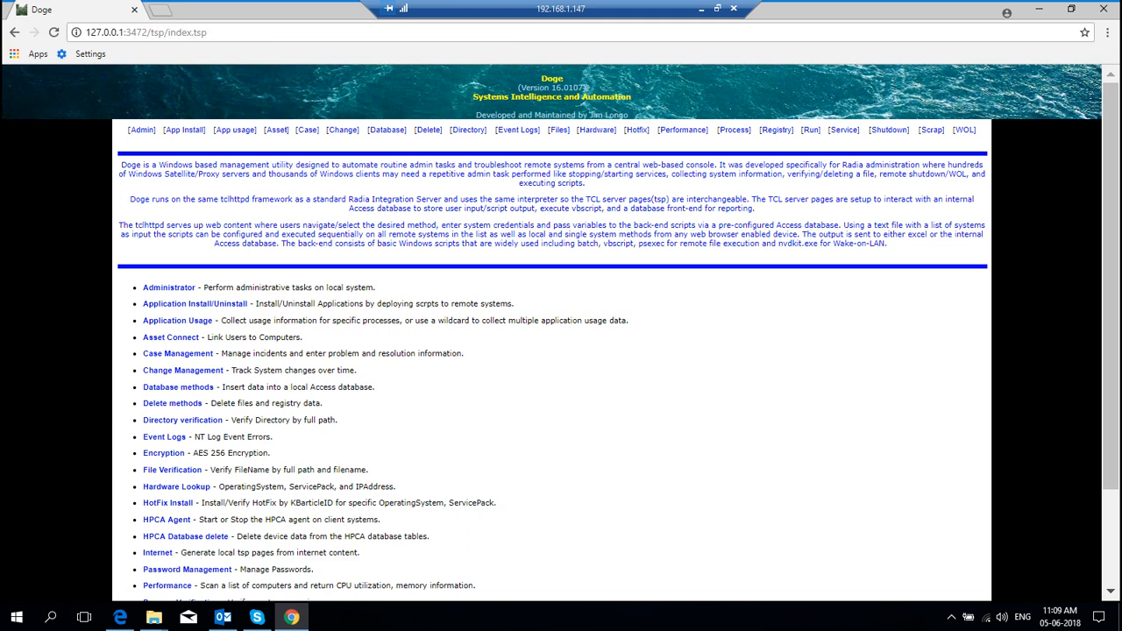
drag(125, 32, 85, 31)
click(147, 32)
click(889, 130)
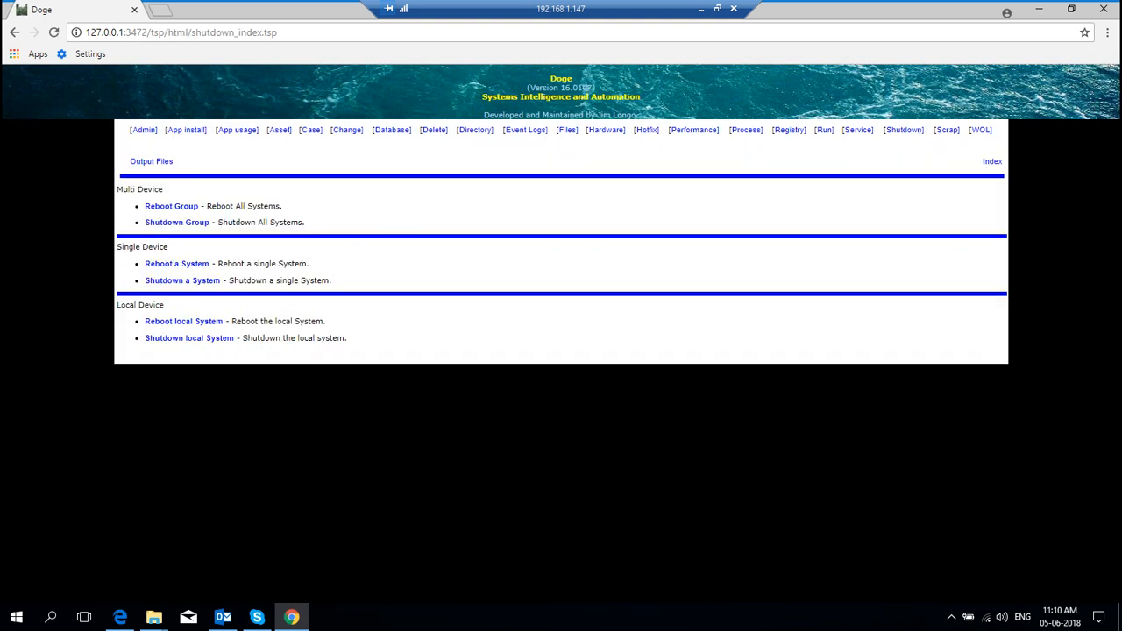
key(ctrl+l)
drag(164, 305, 117, 305)
click(117, 305)
drag(163, 189, 562, 153)
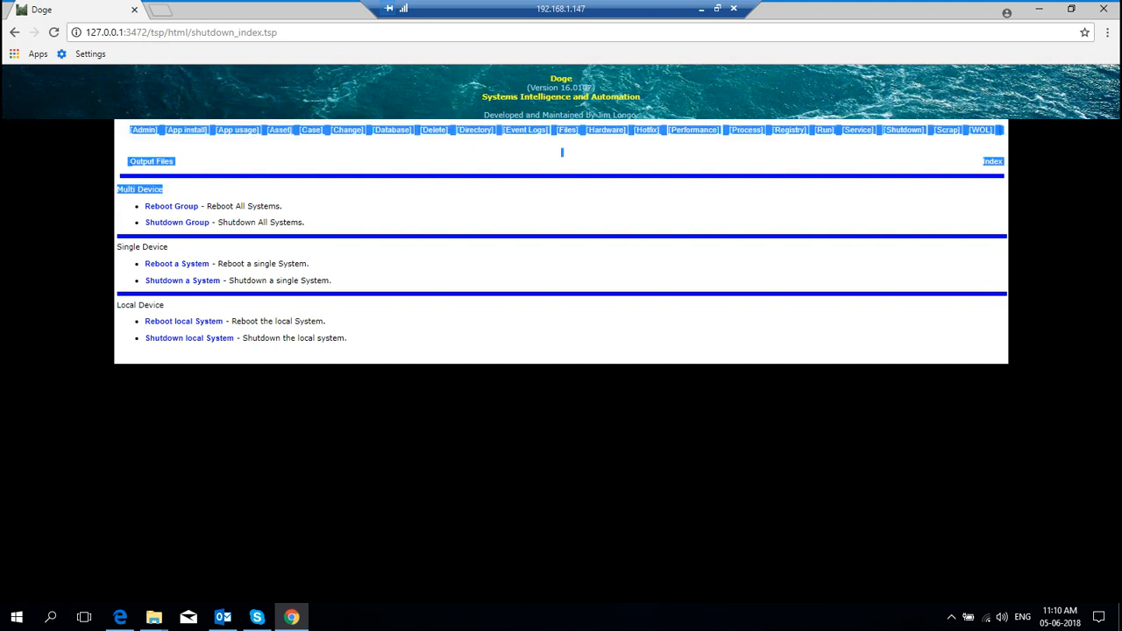
click(562, 153)
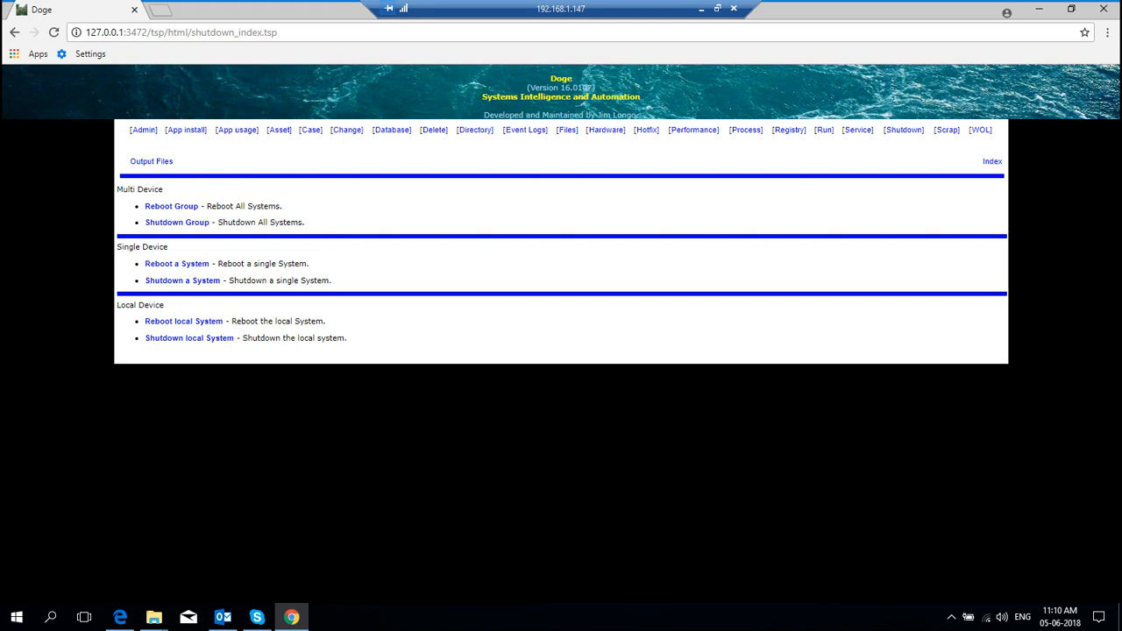
click(182, 281)
click(235, 253)
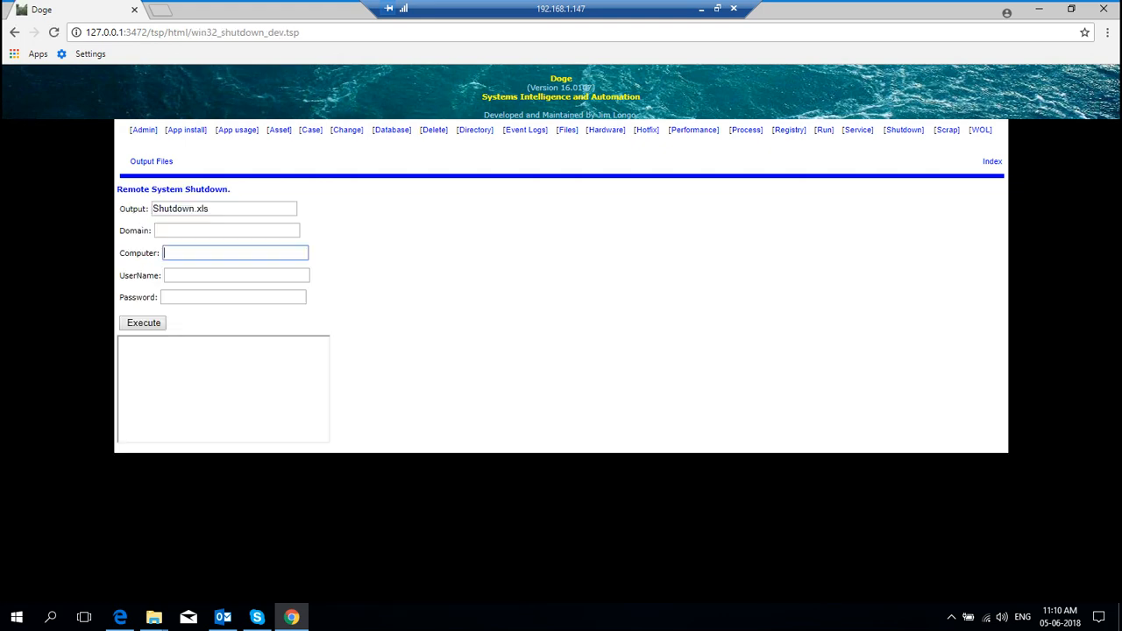
click(236, 275)
click(233, 297)
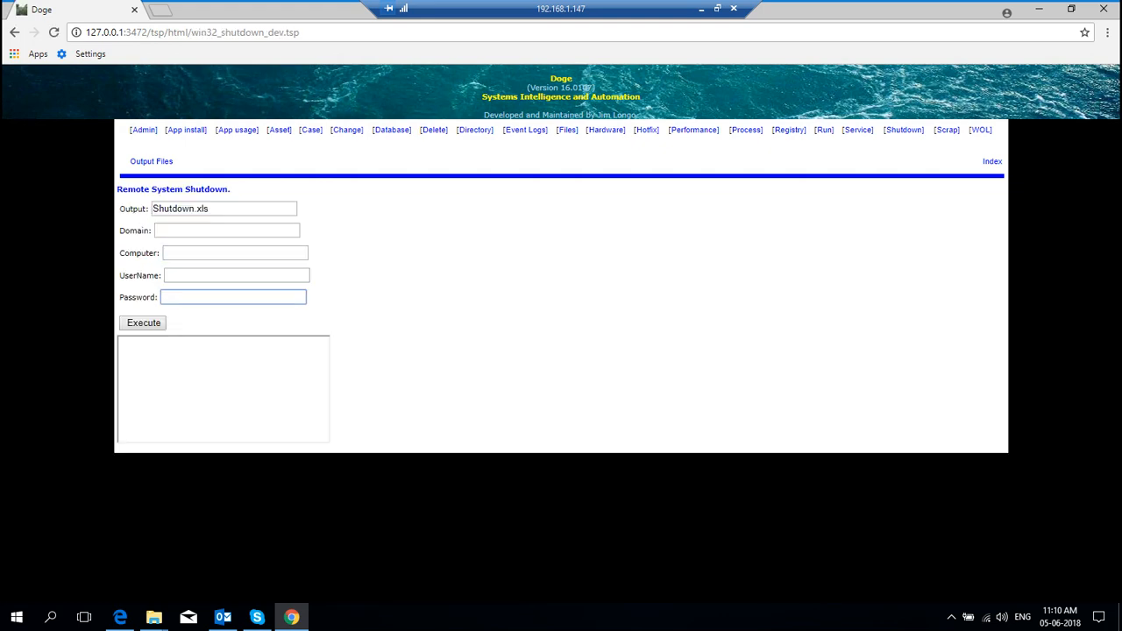
click(14, 32)
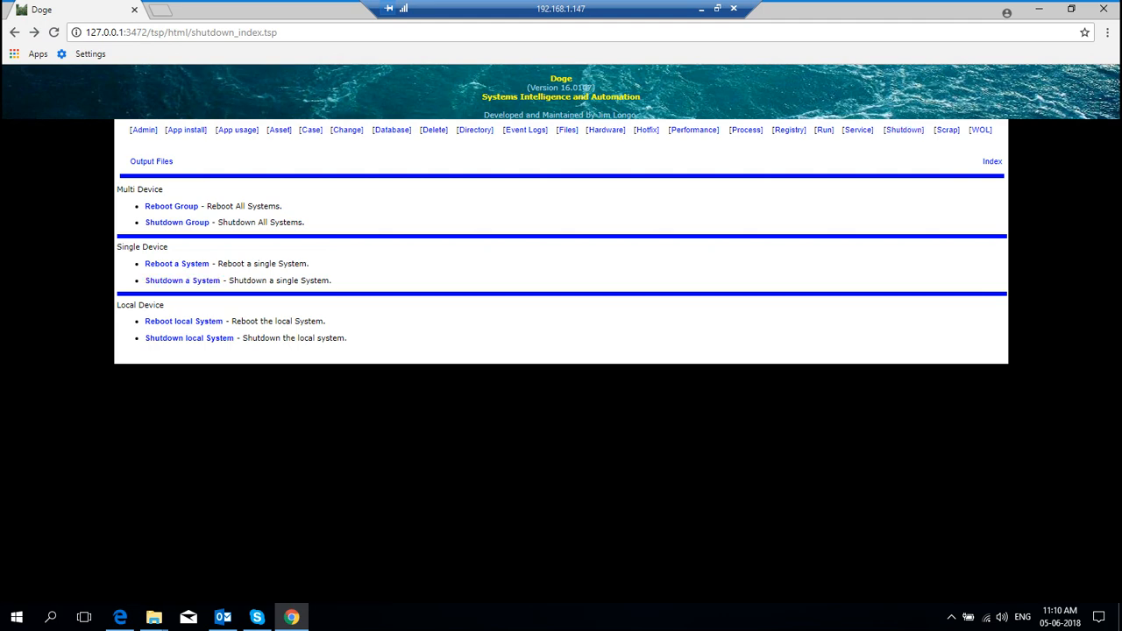
drag(117, 190, 163, 189)
click(189, 337)
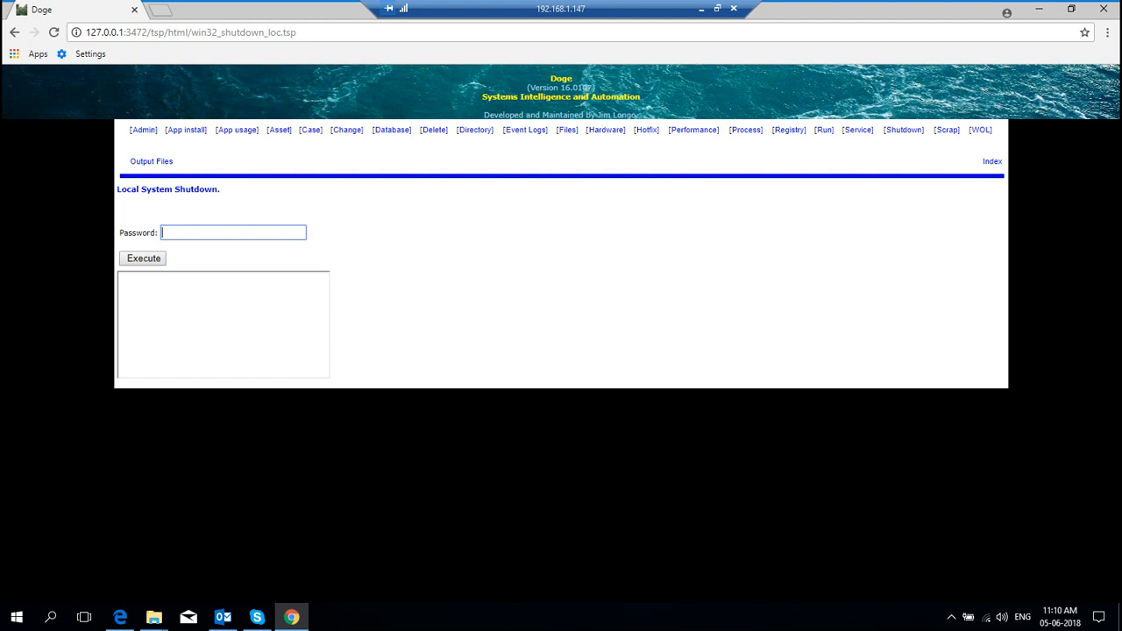
key(Return)
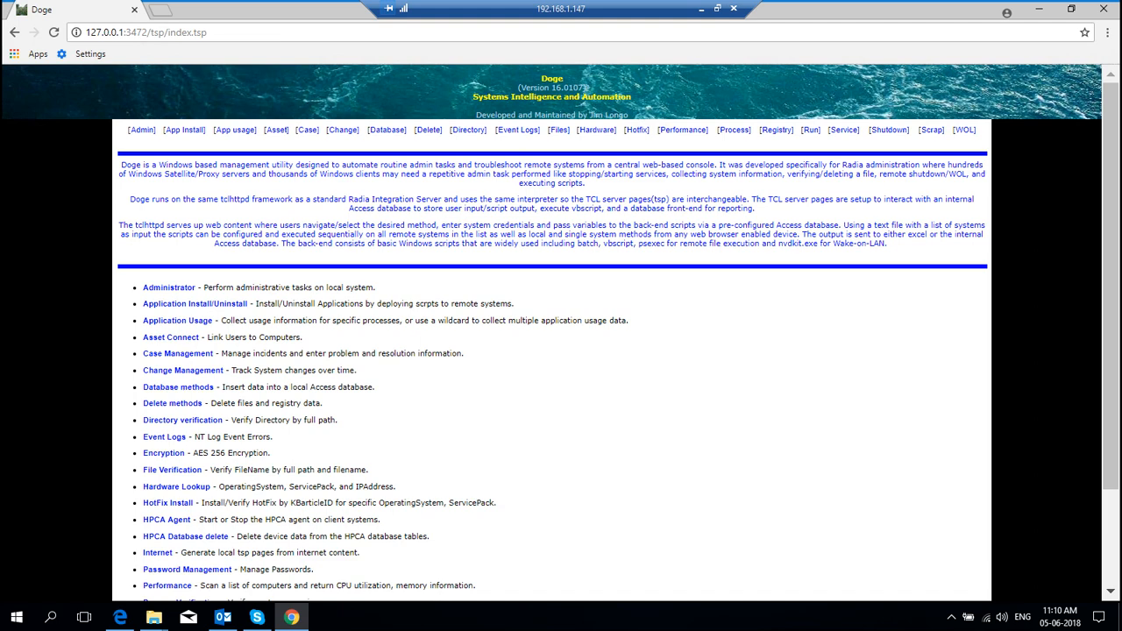
Step: Open the Computer List report and view the top machine's summary, then close that tab
click(386, 130)
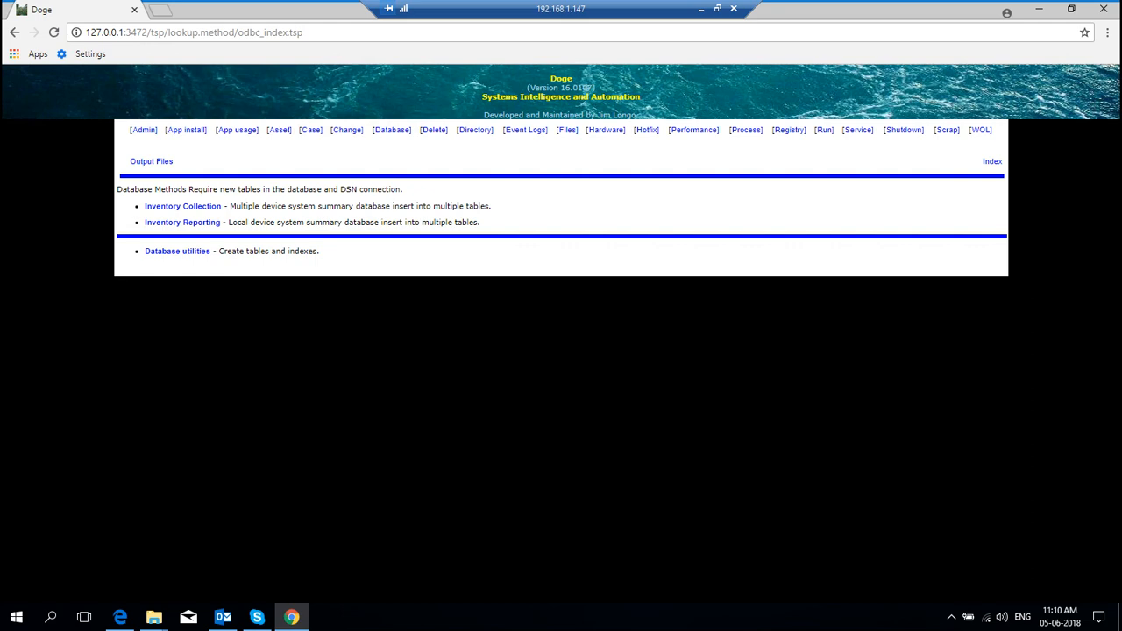
click(182, 222)
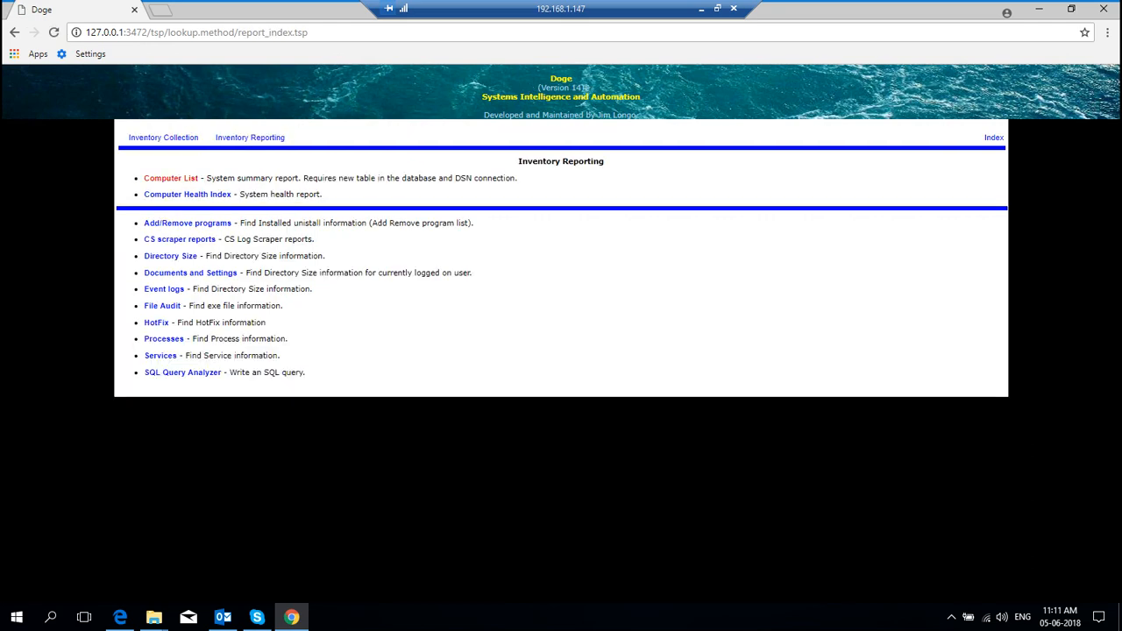
click(171, 178)
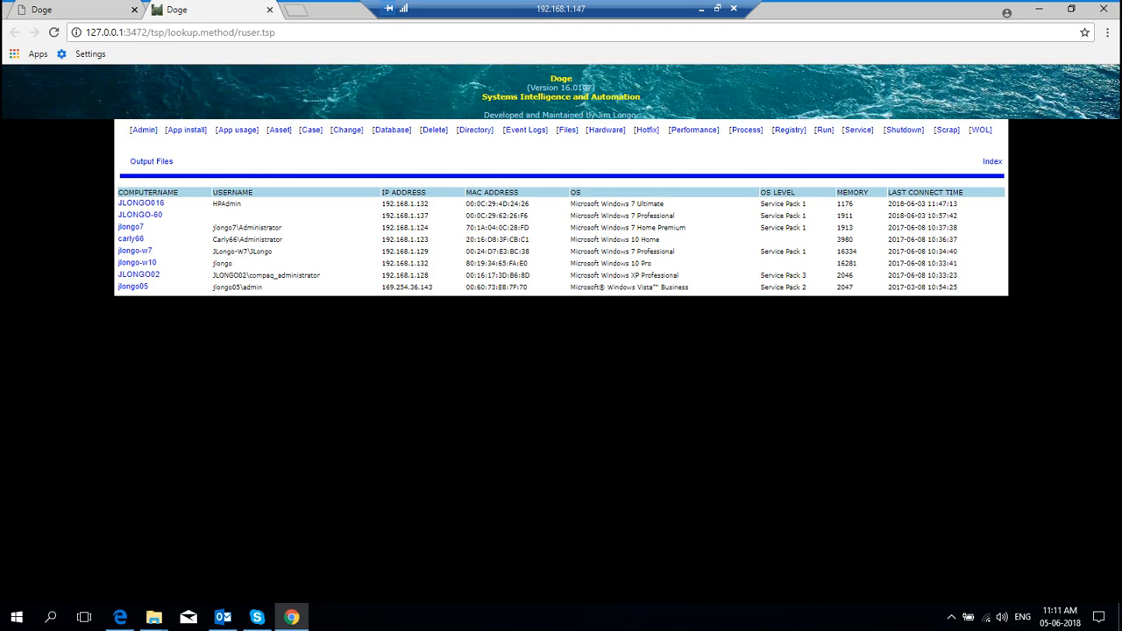
click(153, 203)
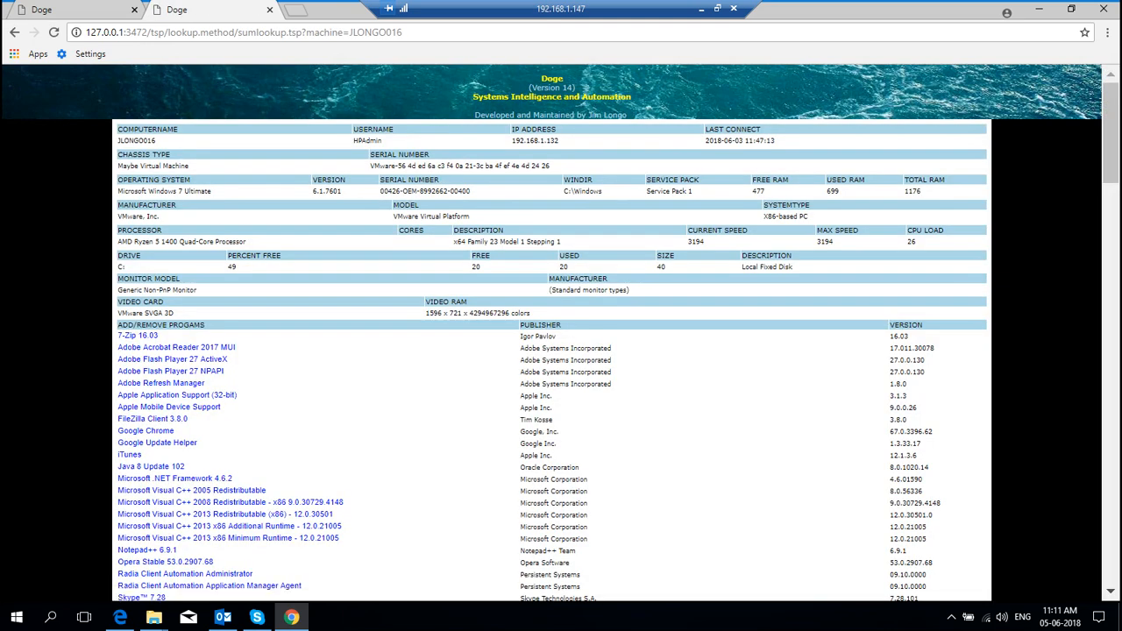
click(269, 9)
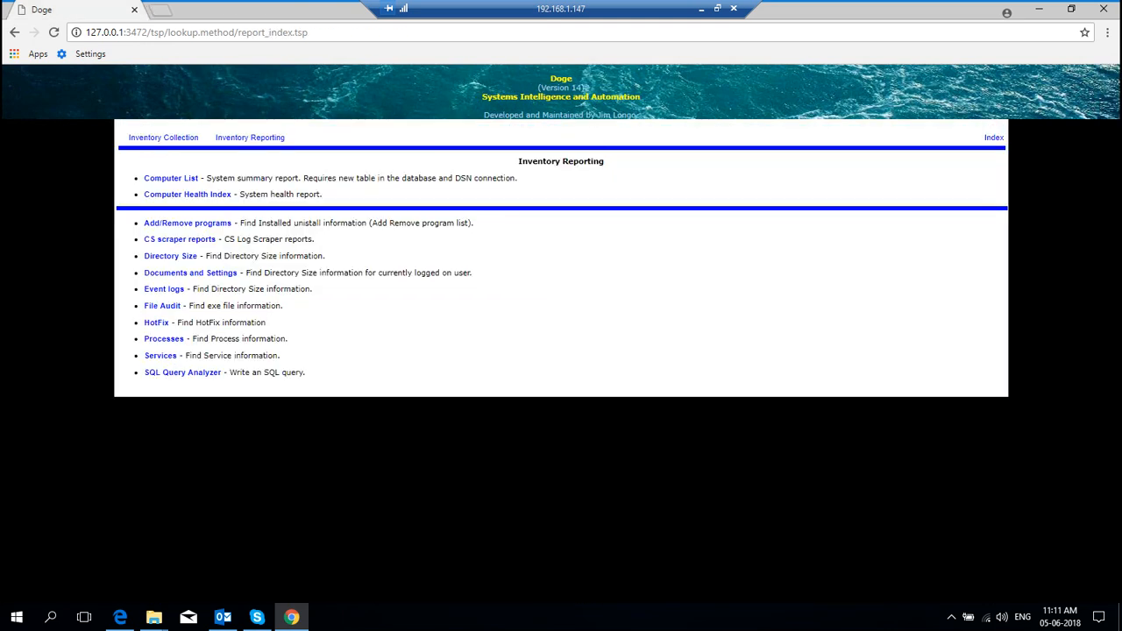
Step: Open the Inventory Collection page from the database methods page
click(166, 178)
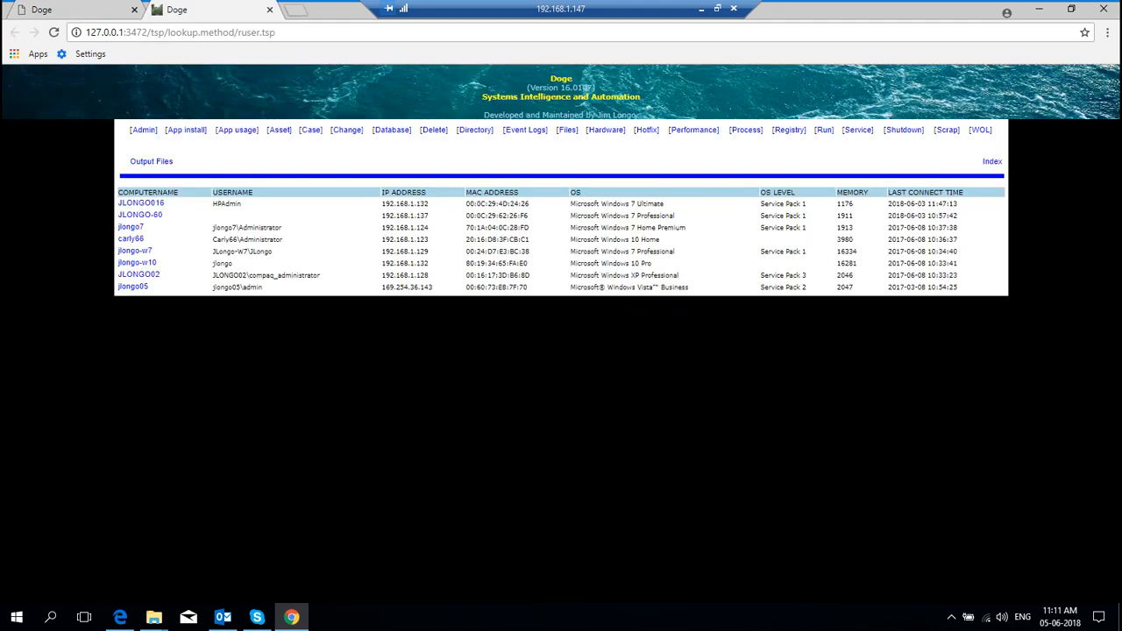
click(391, 130)
click(182, 206)
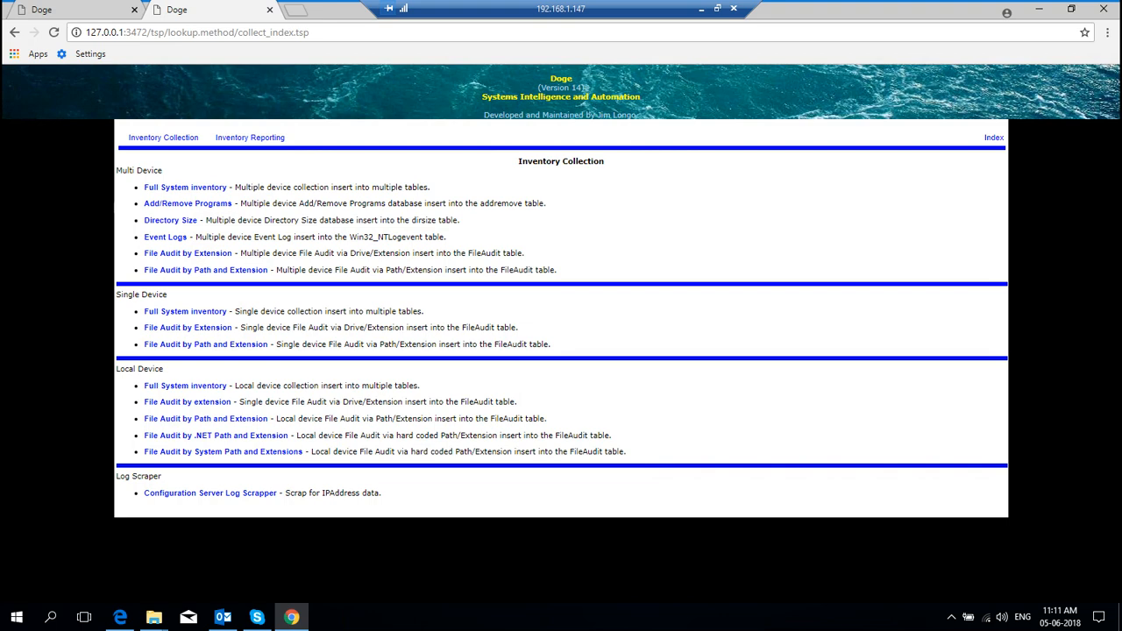
Step: Execute Full System inventory on the local device, then open the Inventory Reporting page
click(211, 385)
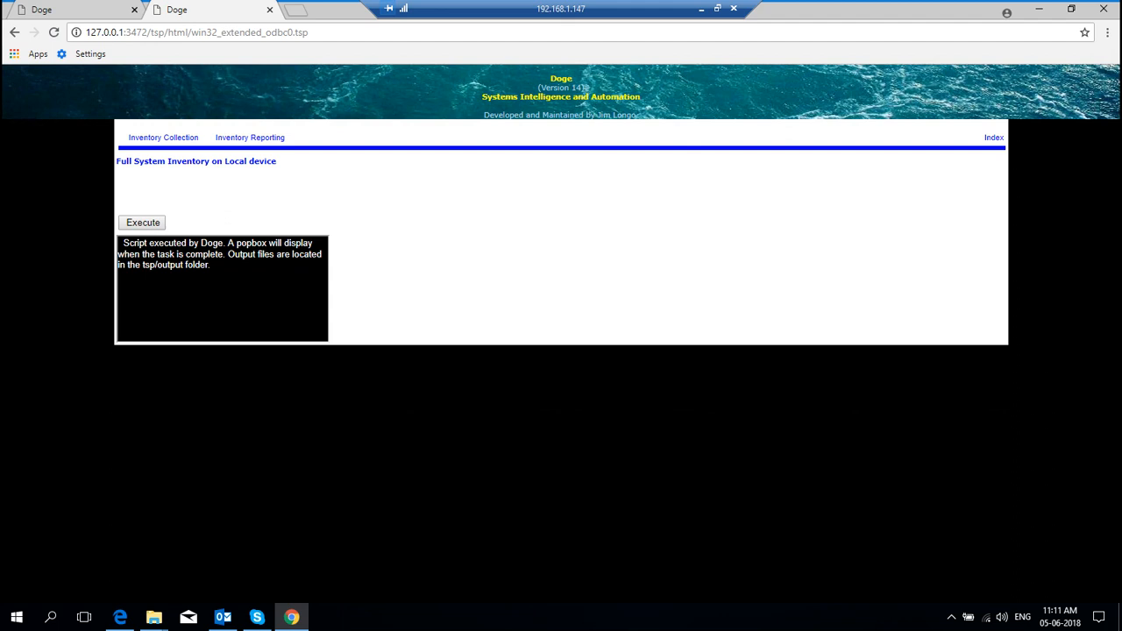
click(250, 137)
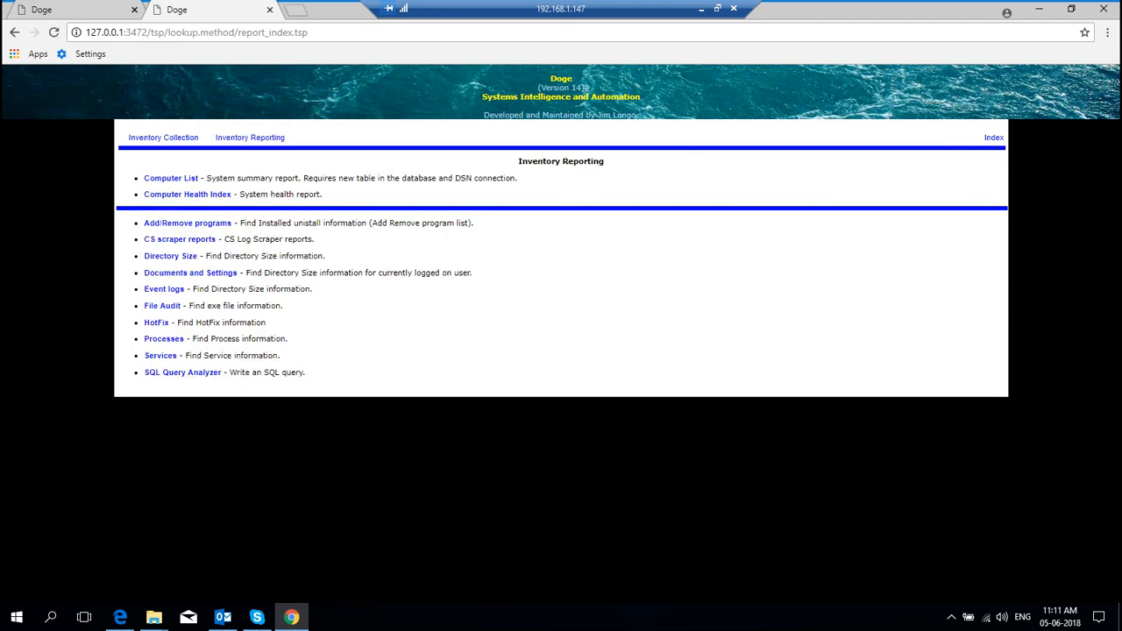
Step: Open the Computer List and review the USL011264 machine summary, reloading it before closing
click(171, 178)
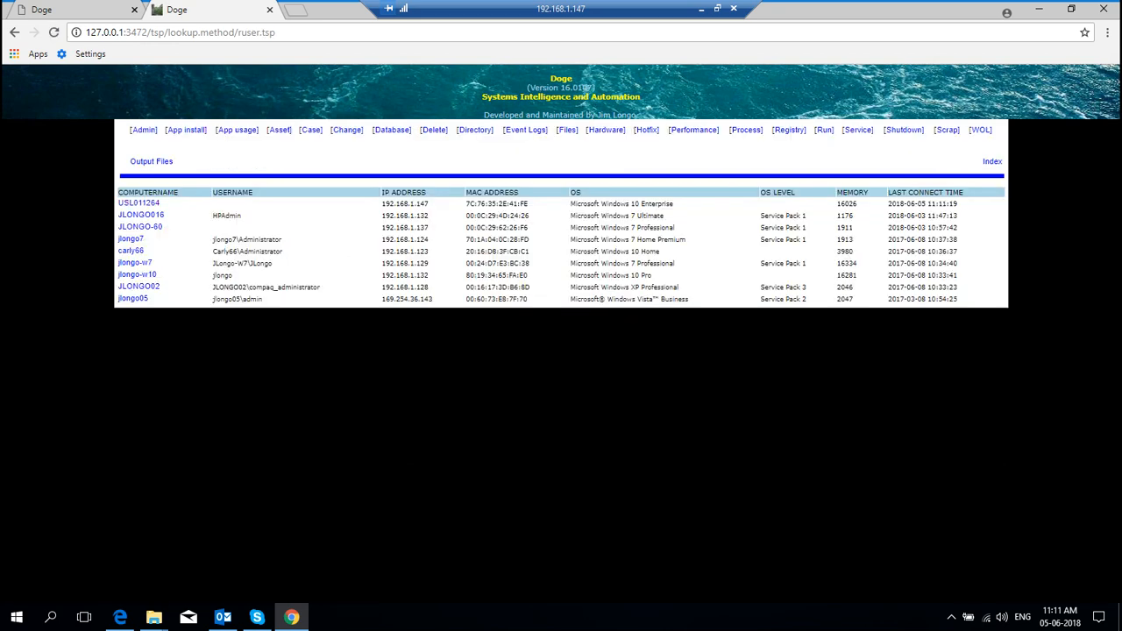
drag(675, 203, 469, 203)
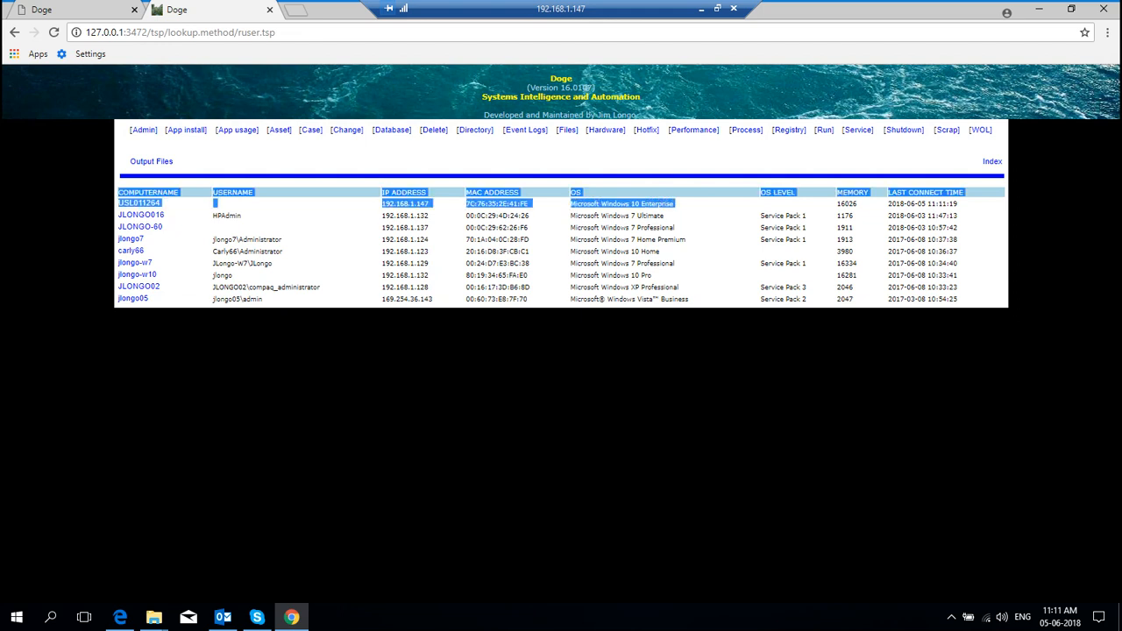
click(350, 254)
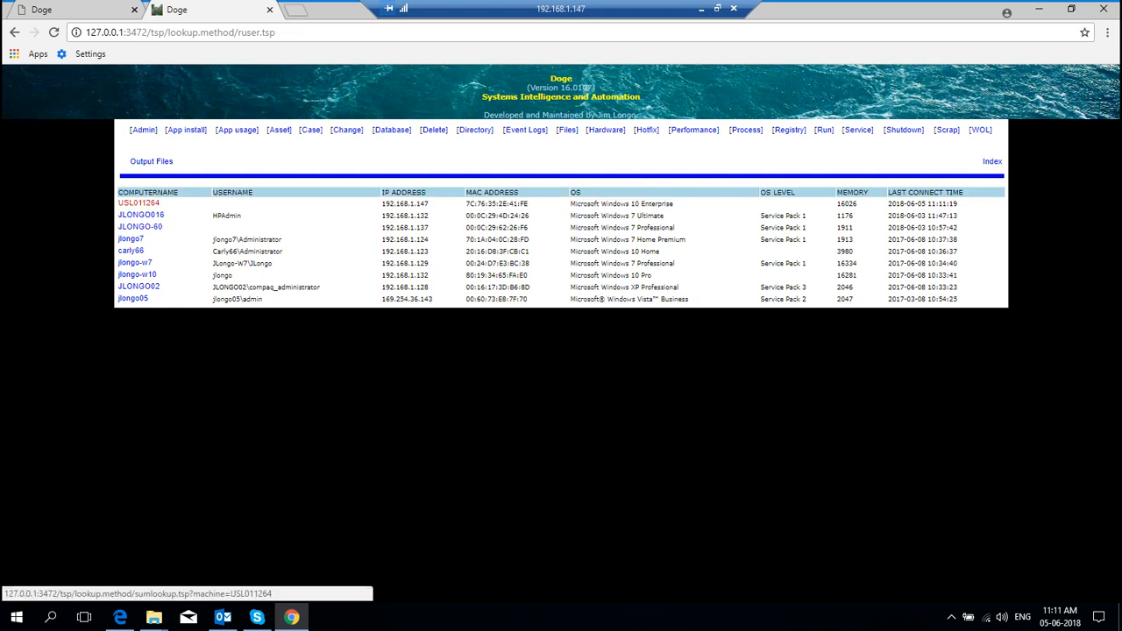
click(139, 203)
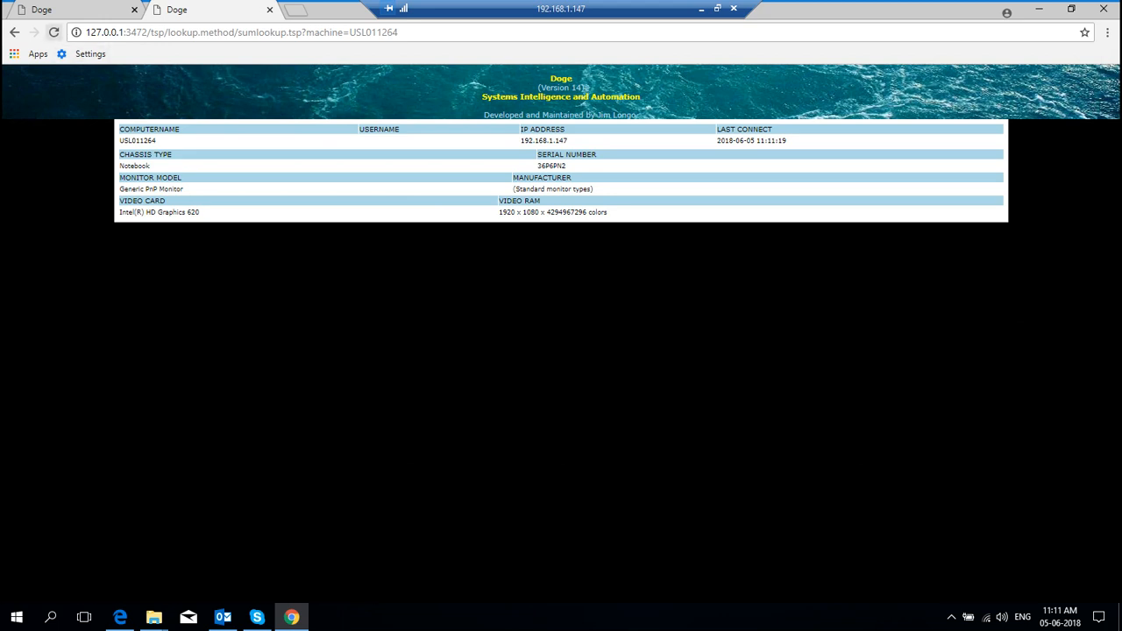
click(53, 33)
click(53, 33)
click(269, 9)
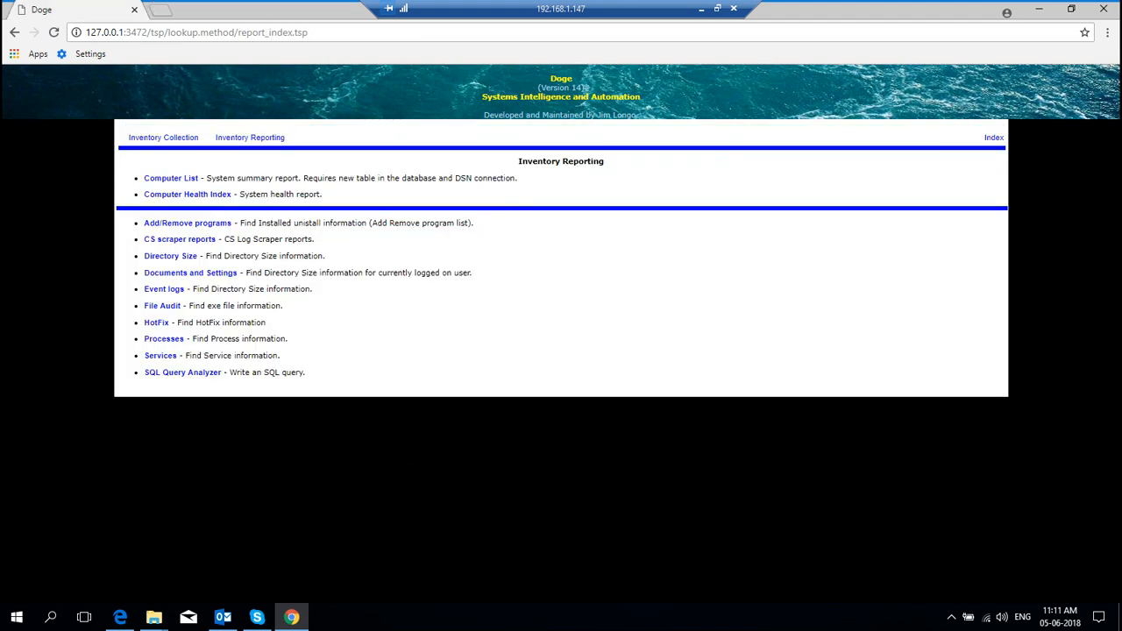
click(176, 138)
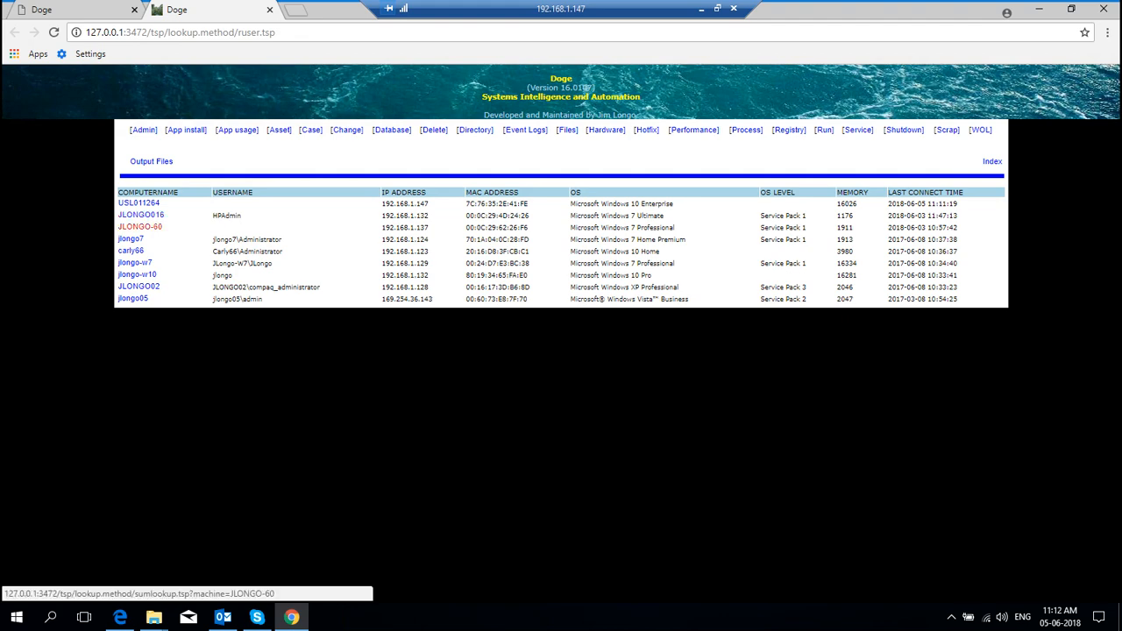
click(141, 215)
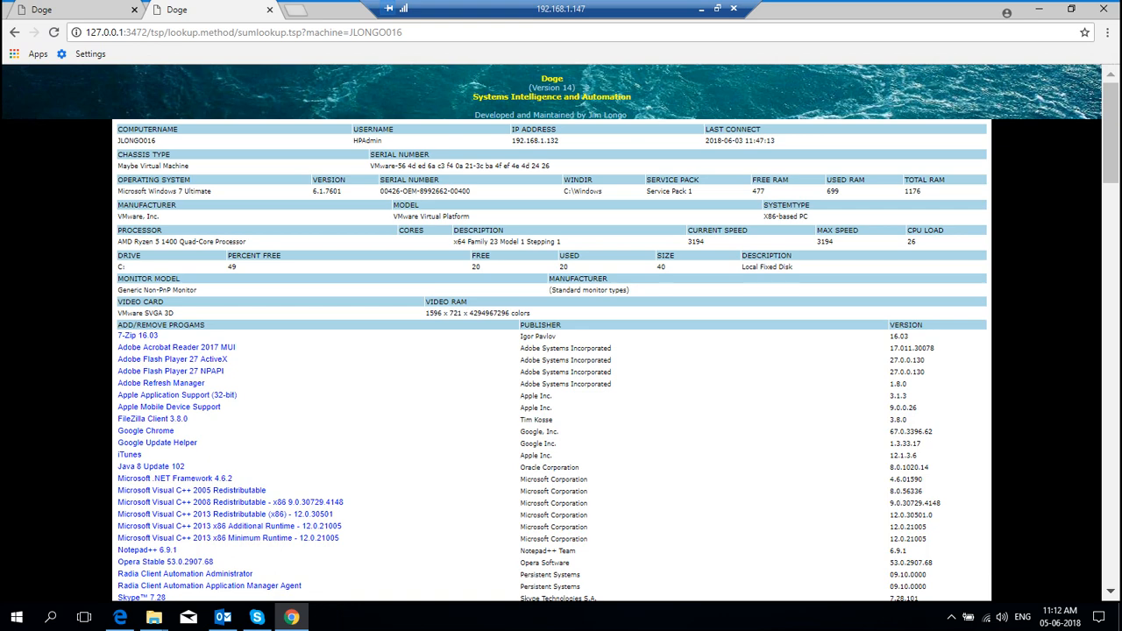
click(269, 9)
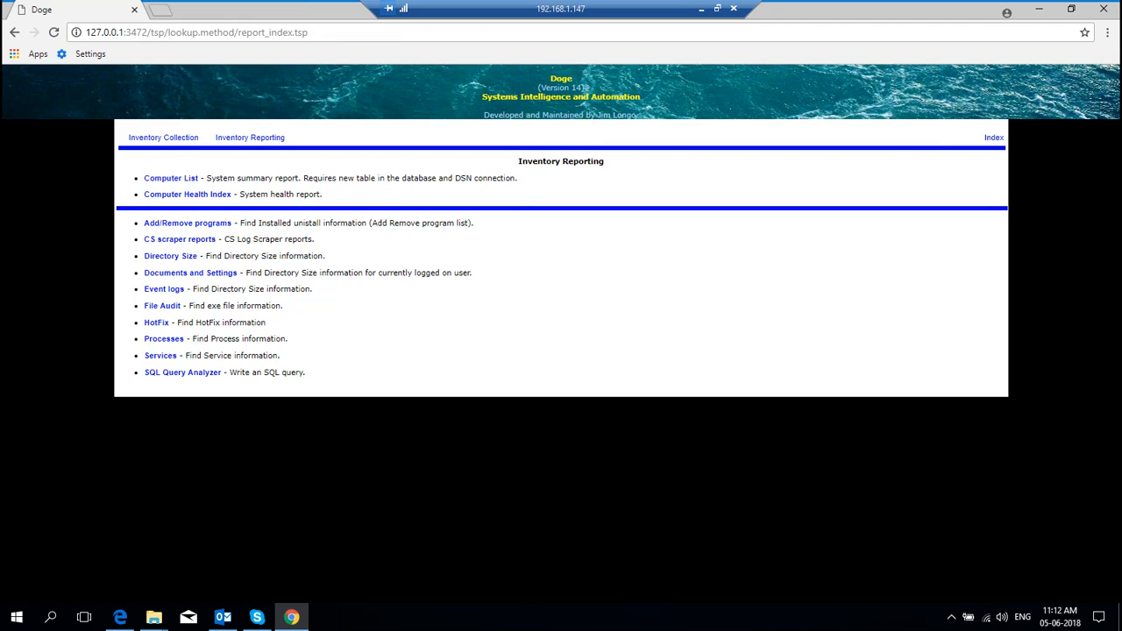
click(993, 138)
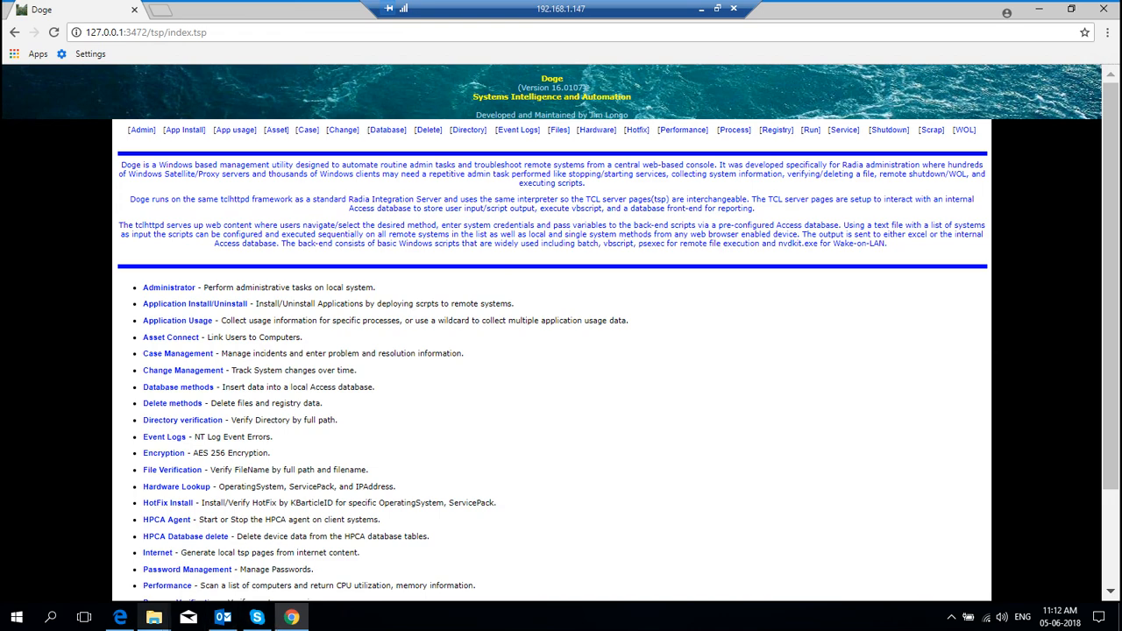
click(153, 617)
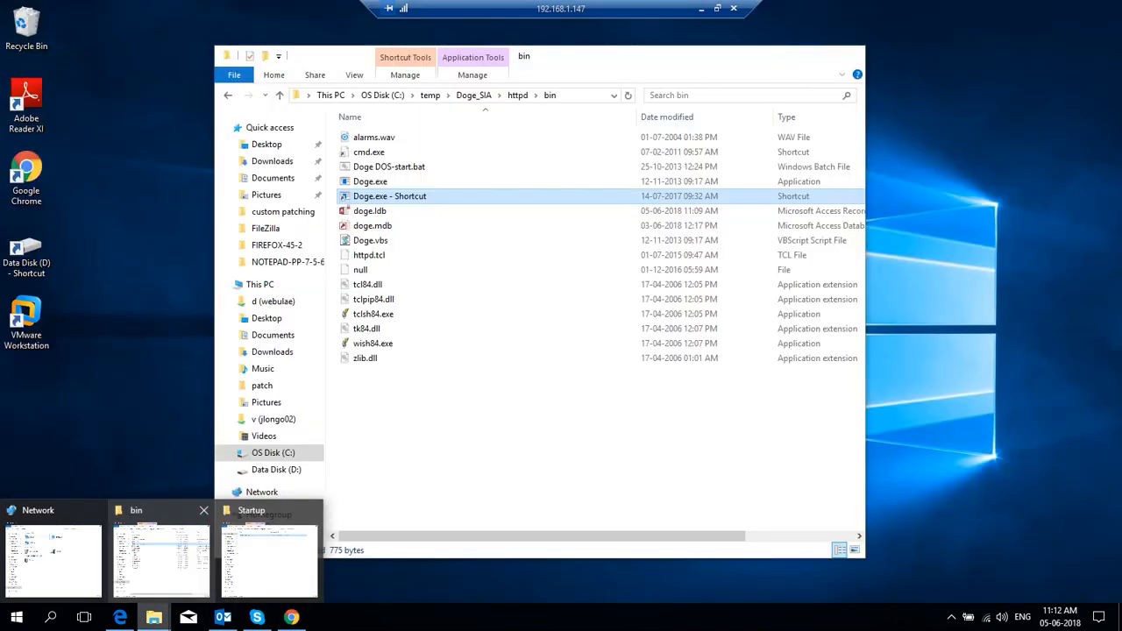
Step: Go up from bin to Doge_SIA and open the tsp folder to inspect its contents
click(162, 554)
key(alt+Up)
key(alt+Up)
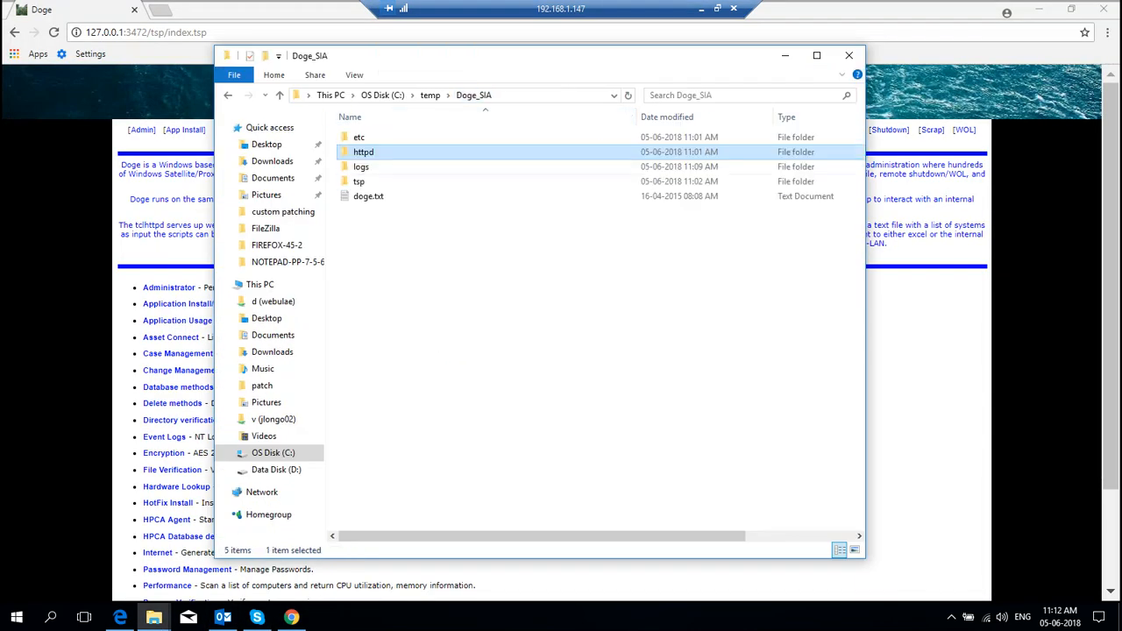
key(Down)
key(Down)
key(Return)
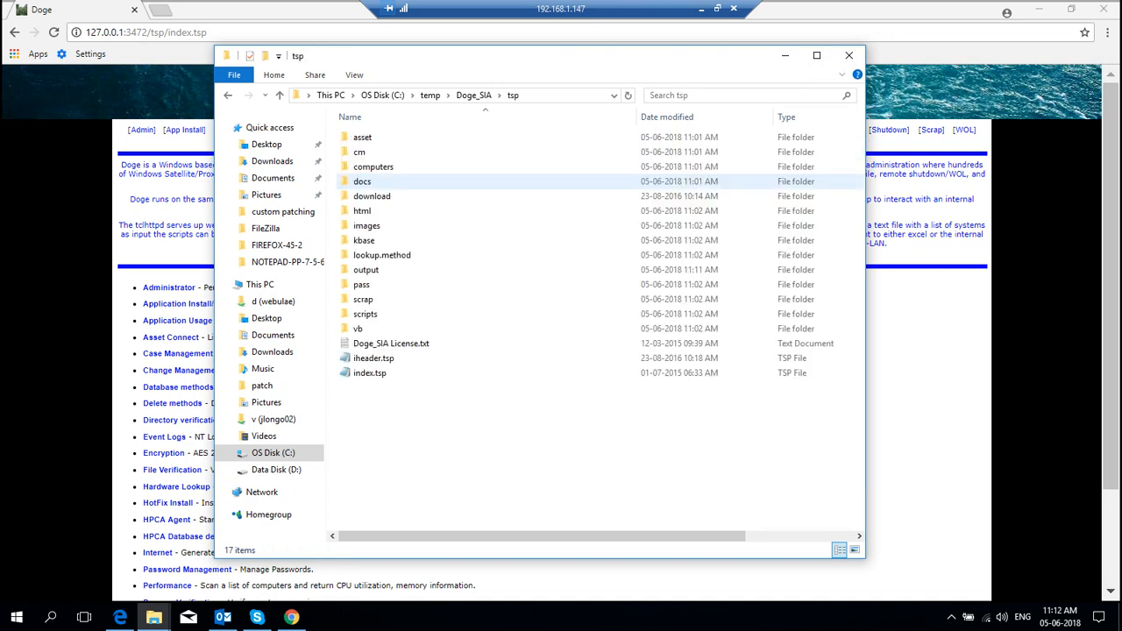
drag(499, 414, 353, 132)
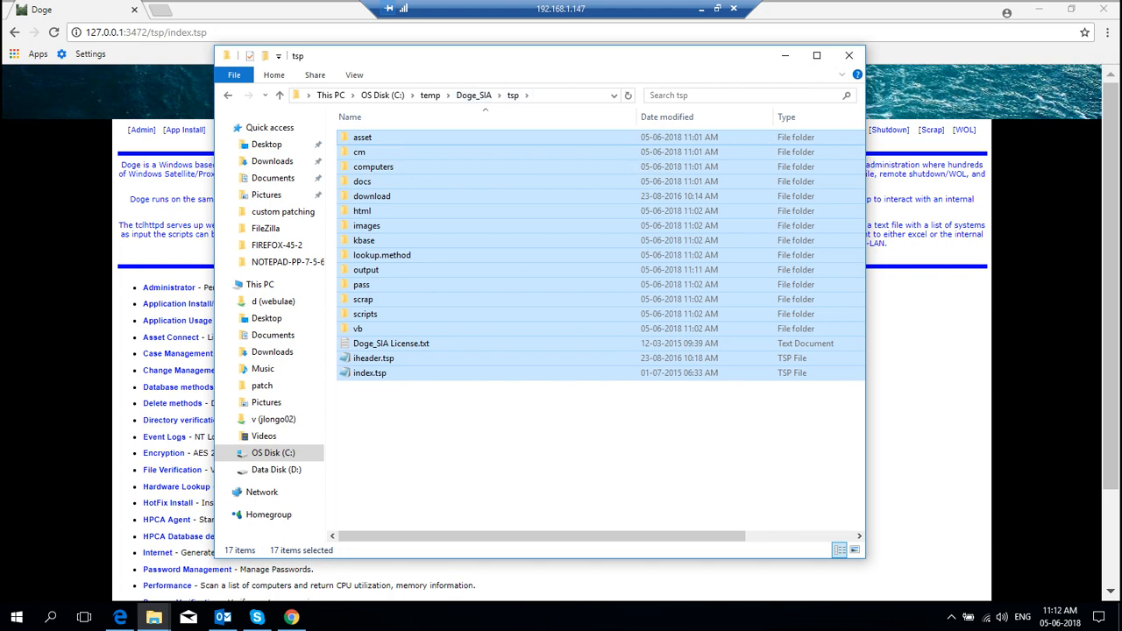
click(513, 94)
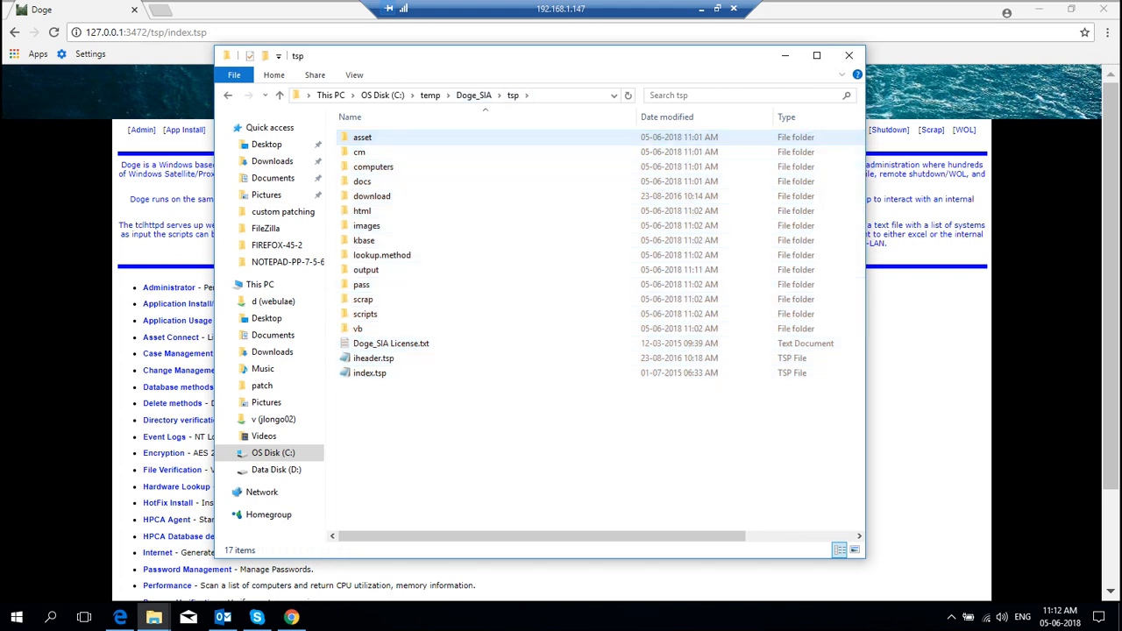
Step: Look through the tsp vb scripts and html folders, then switch back to Chrome
double_click(359, 329)
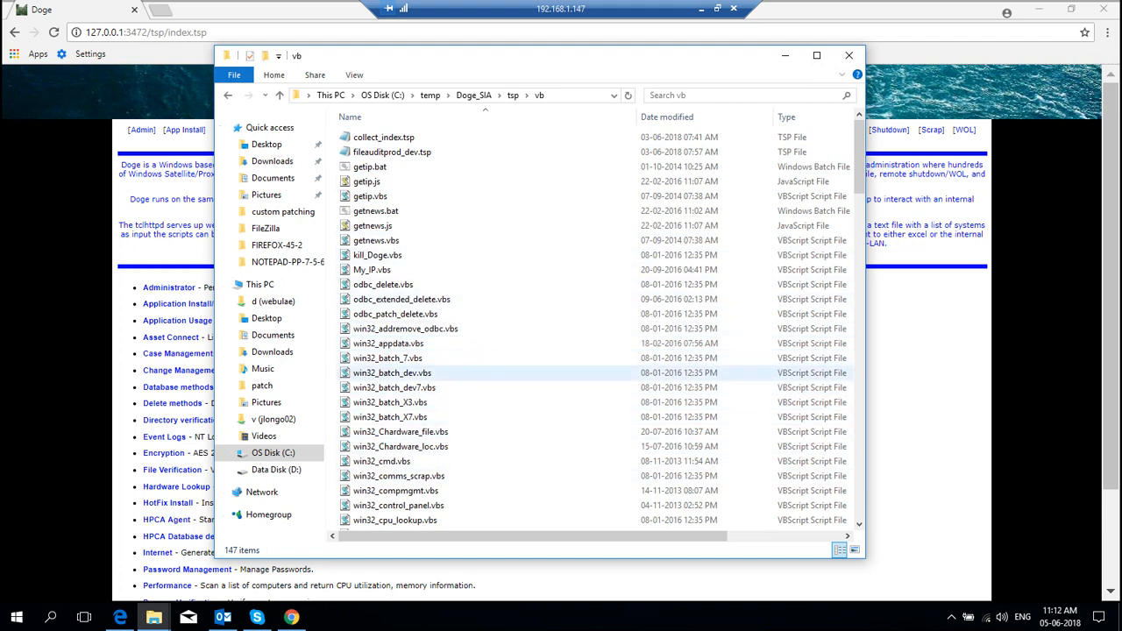
click(392, 373)
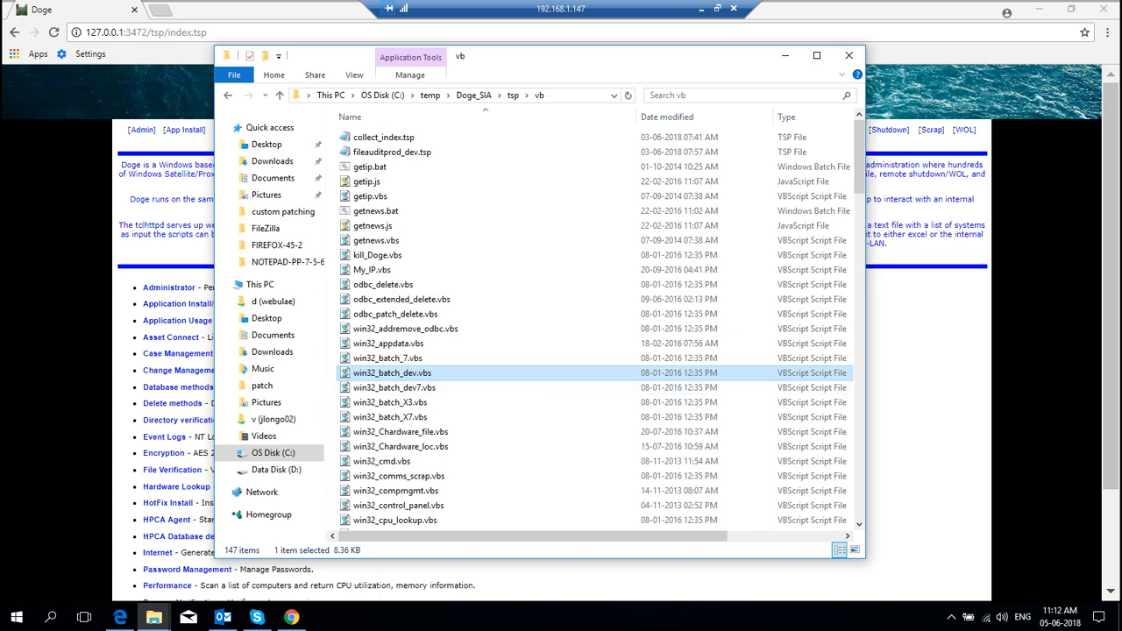
click(513, 94)
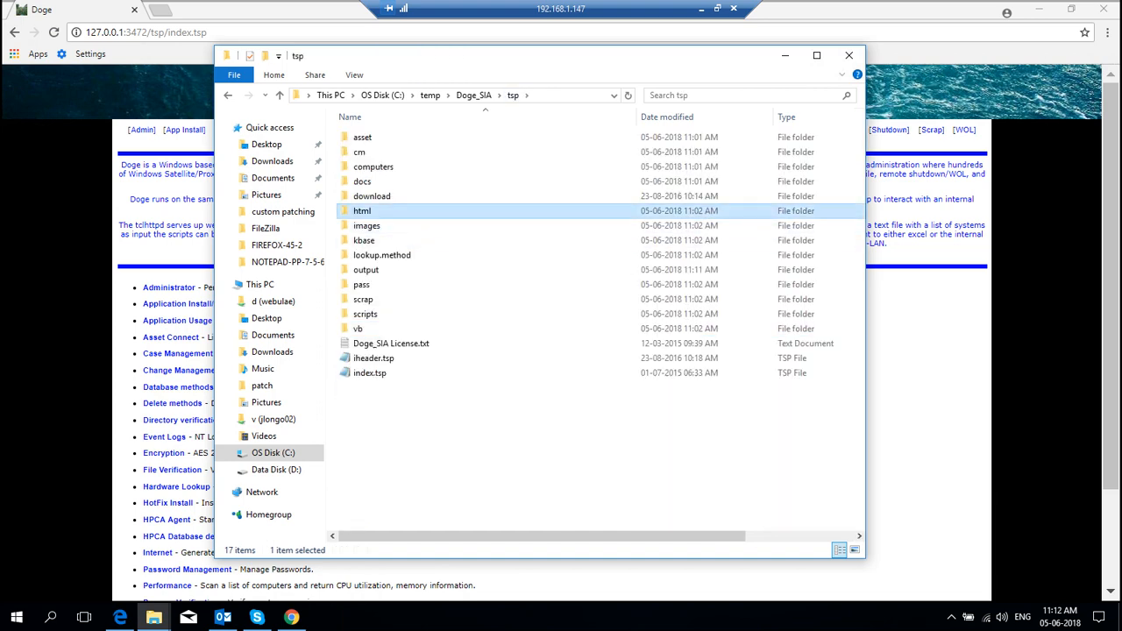
double_click(362, 210)
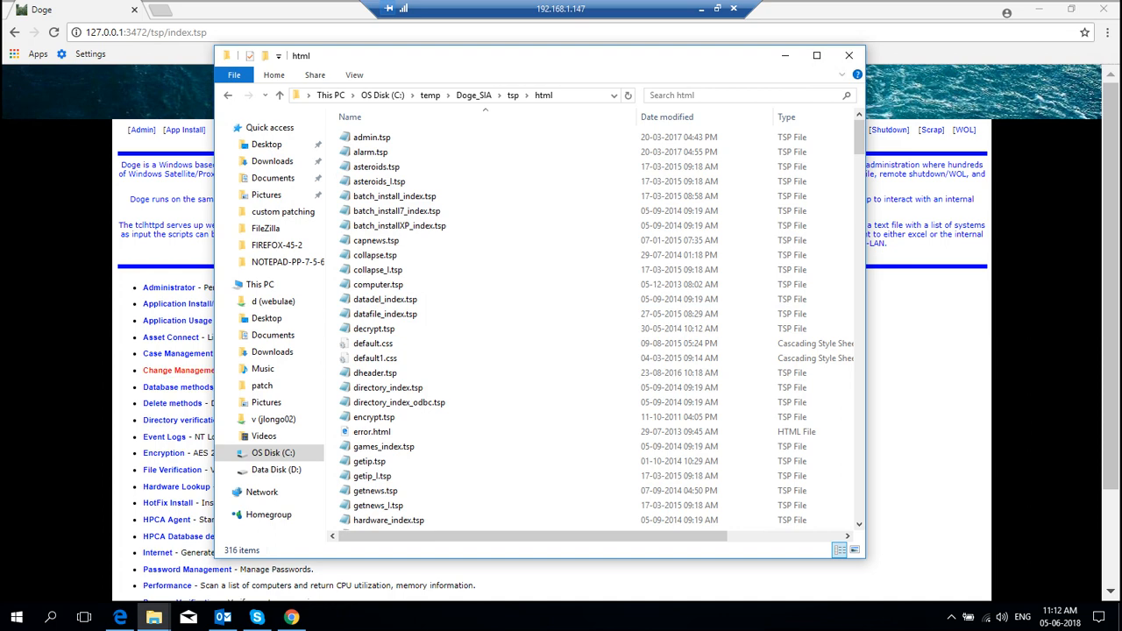
key(alt+Tab)
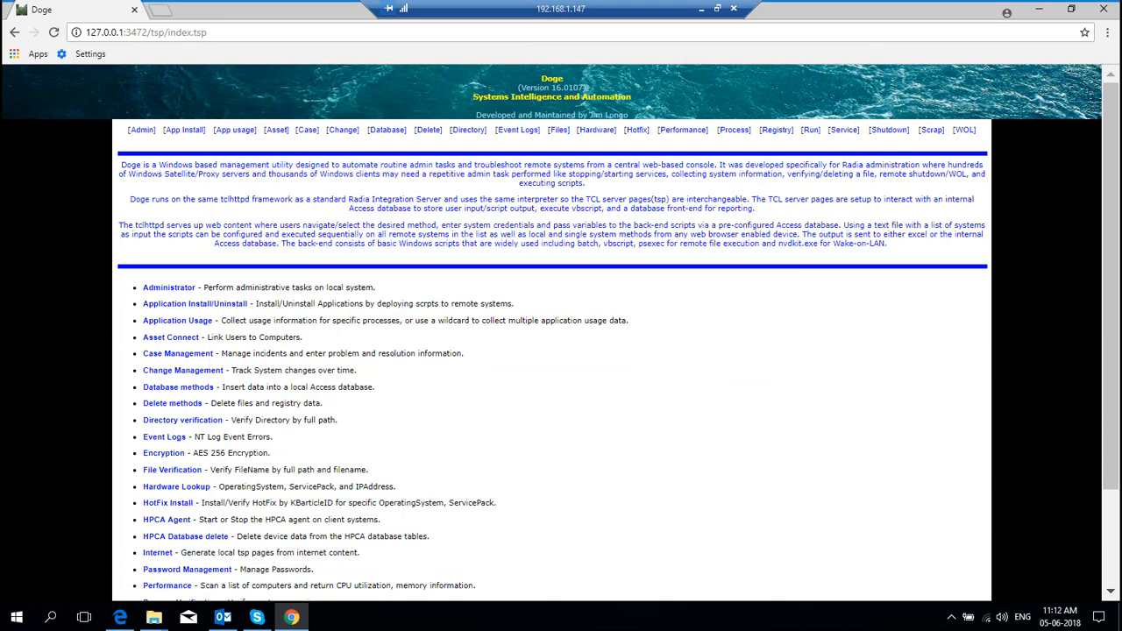
click(394, 130)
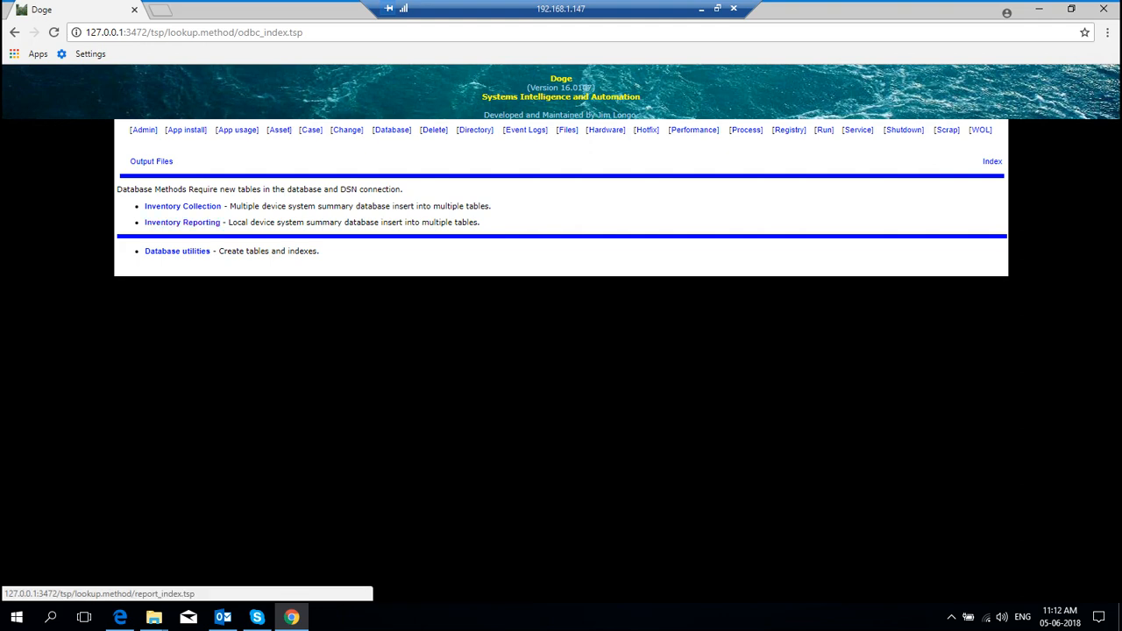
click(183, 206)
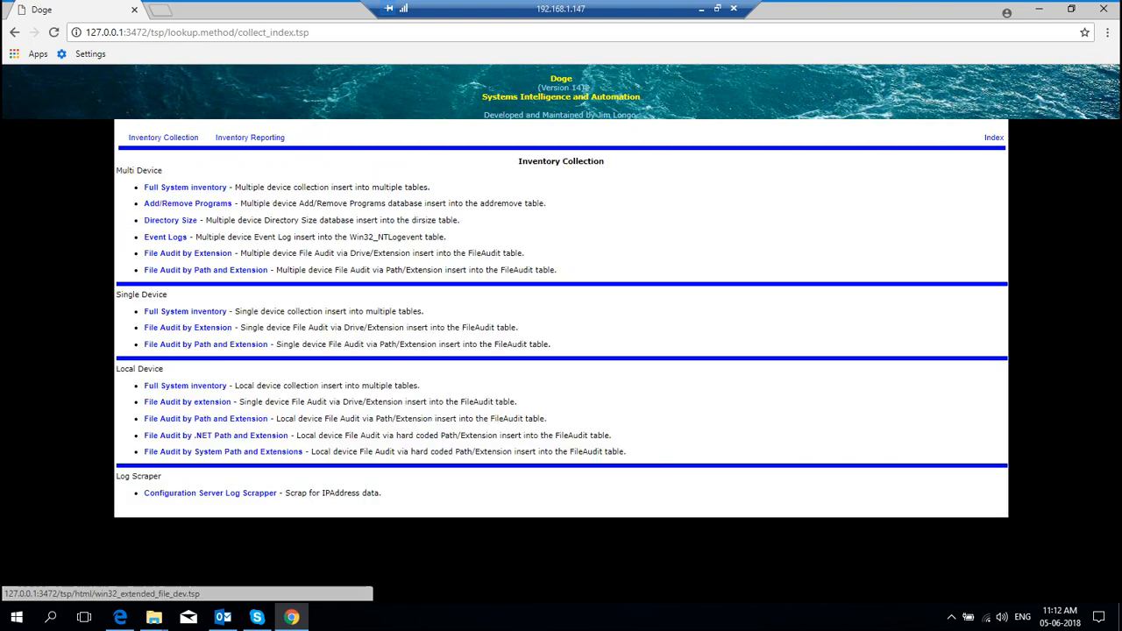
click(185, 311)
click(235, 209)
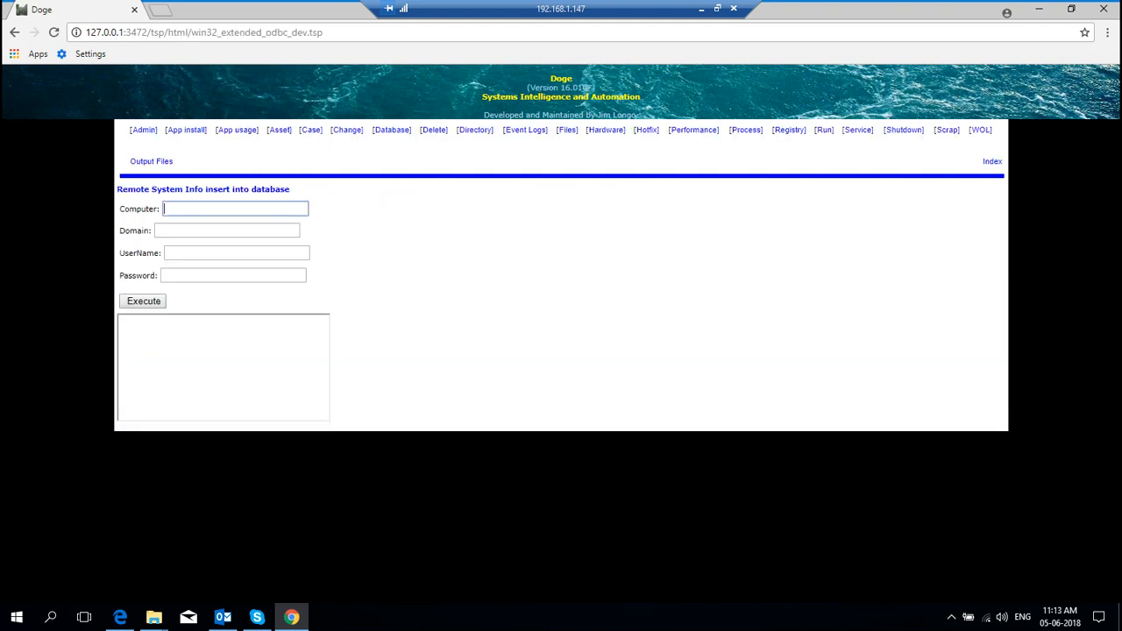
key(ctrl+l)
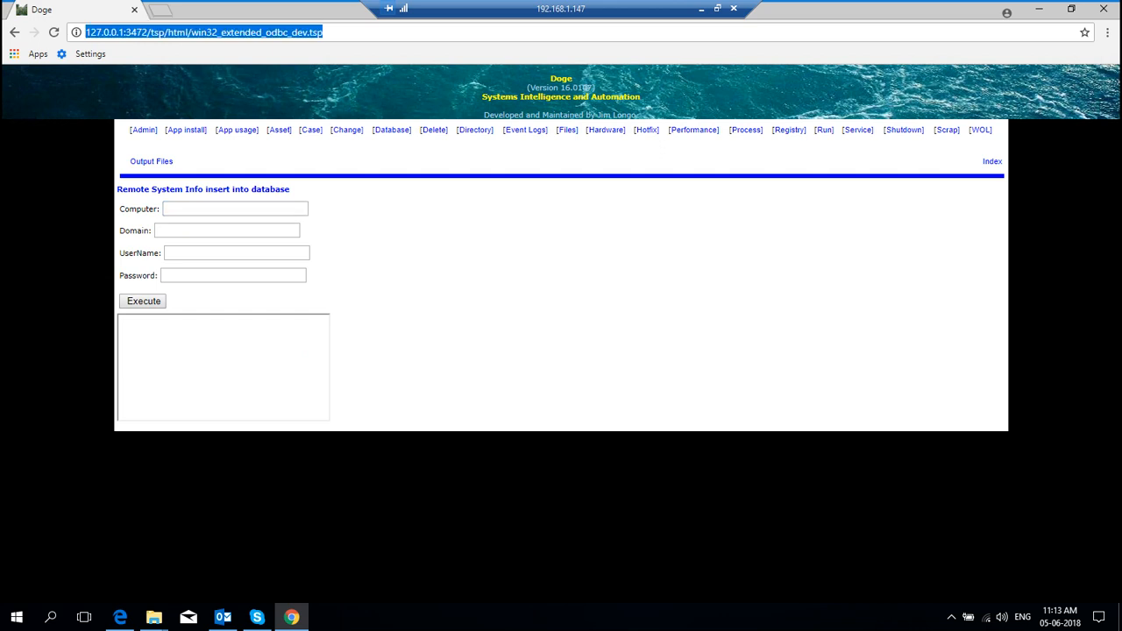
key(End)
key(shift+Left)
key(shift+Left)
key(shift+Left)
key(shift+Left)
key(shift+Left)
key(shift+Left)
key(shift+Left)
key(shift+Left)
key(shift+Left)
key(shift+Left)
key(shift+Left)
key(shift+Left)
key(shift+Left)
key(shift+Left)
key(shift+Left)
key(shift+Left)
key(shift+Left)
key(shift+Left)
key(shift+Left)
key(shift+Left)
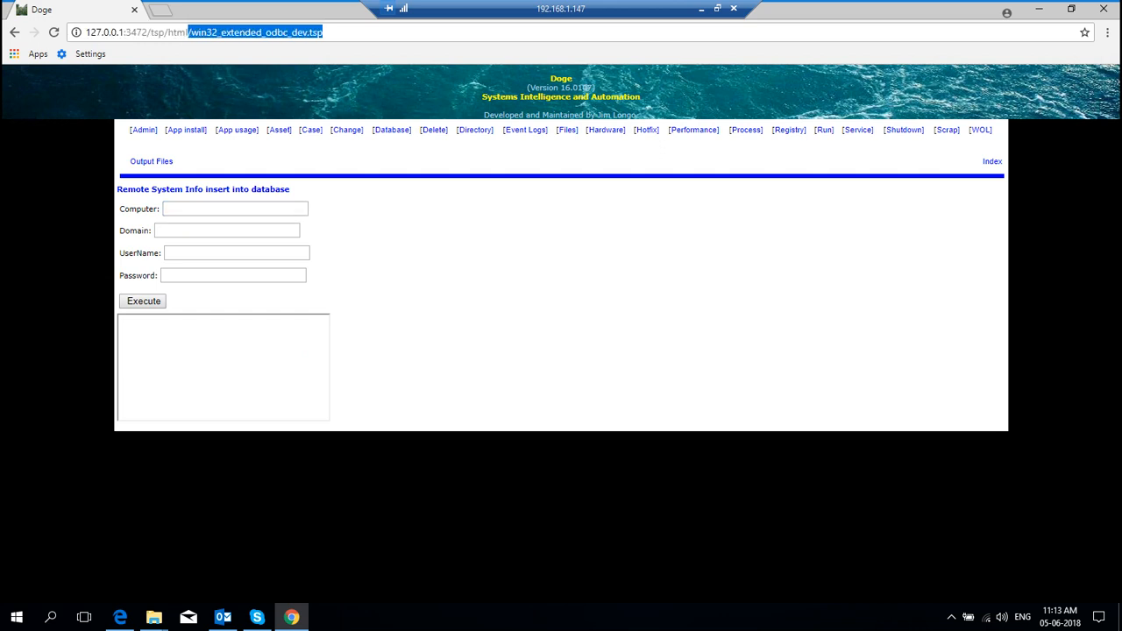
key(Left)
key(Left)
key(Left)
key(Left)
key(Left)
key(shift+Right)
key(shift+Right)
key(shift+Right)
key(shift+Right)
key(shift+Right)
key(shift+Right)
key(shift+Right)
key(shift+Right)
key(shift+Right)
key(shift+Right)
key(shift+Right)
key(shift+Right)
key(shift+Right)
key(shift+Right)
key(shift+Right)
key(shift+Right)
key(shift+Right)
key(shift+Right)
key(shift+Right)
key(shift+Right)
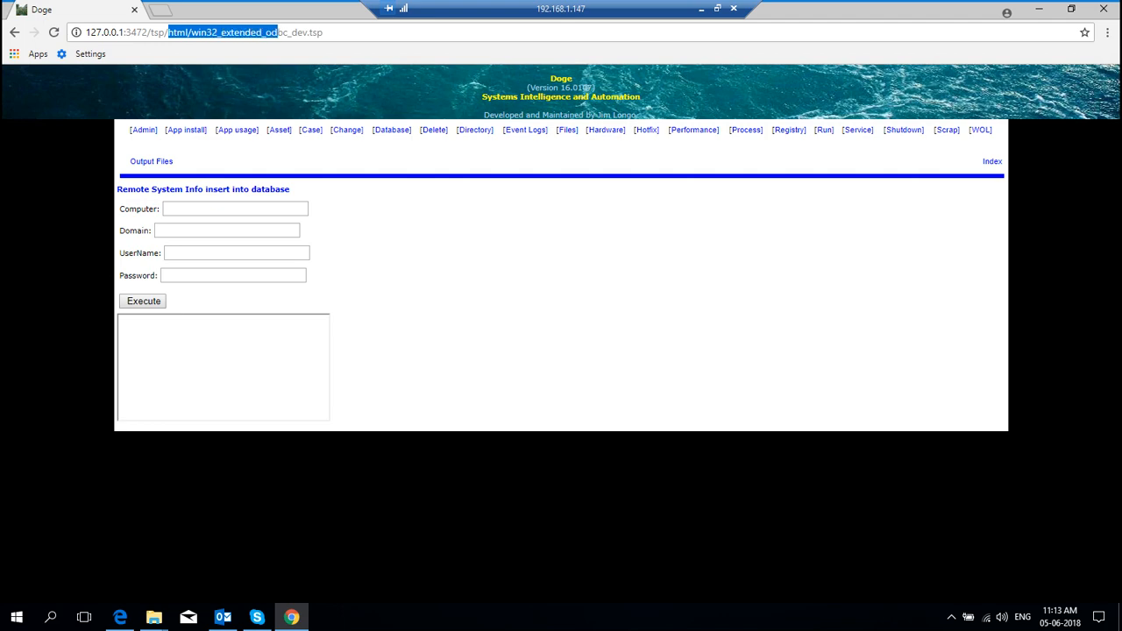
key(Right)
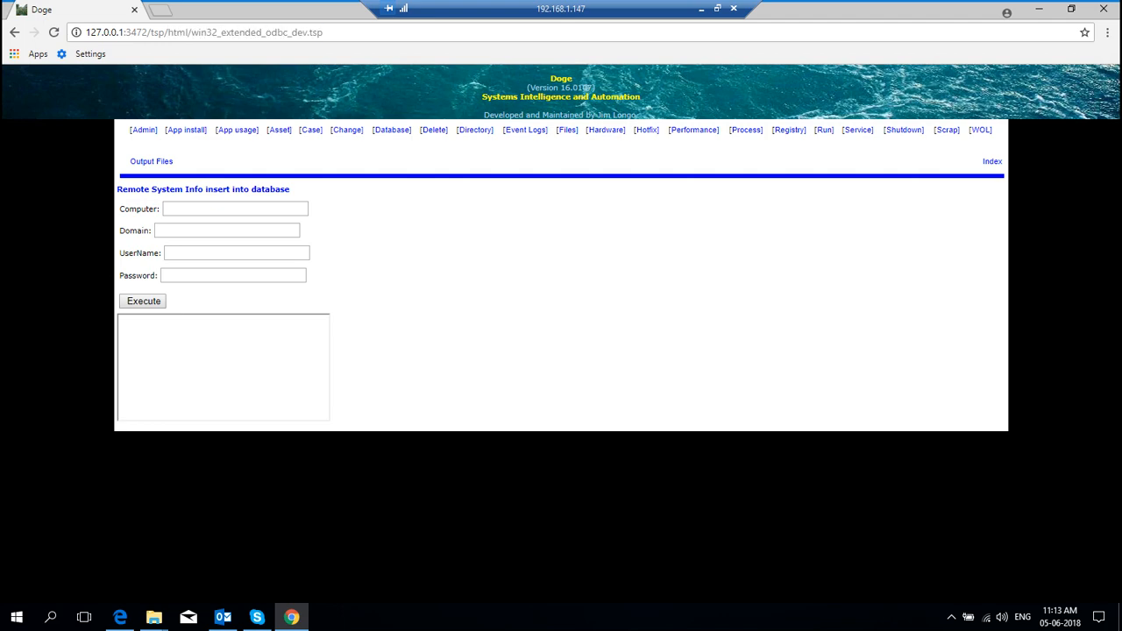
click(992, 161)
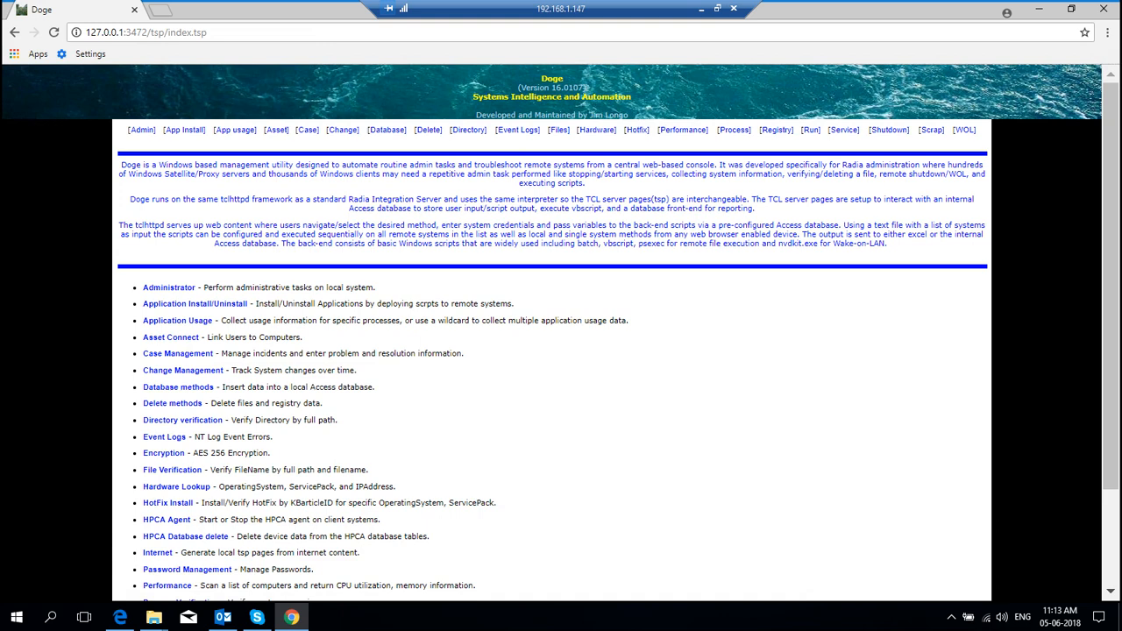
Step: Minimize the remote desktop session to reveal the local Windows desktop
click(701, 8)
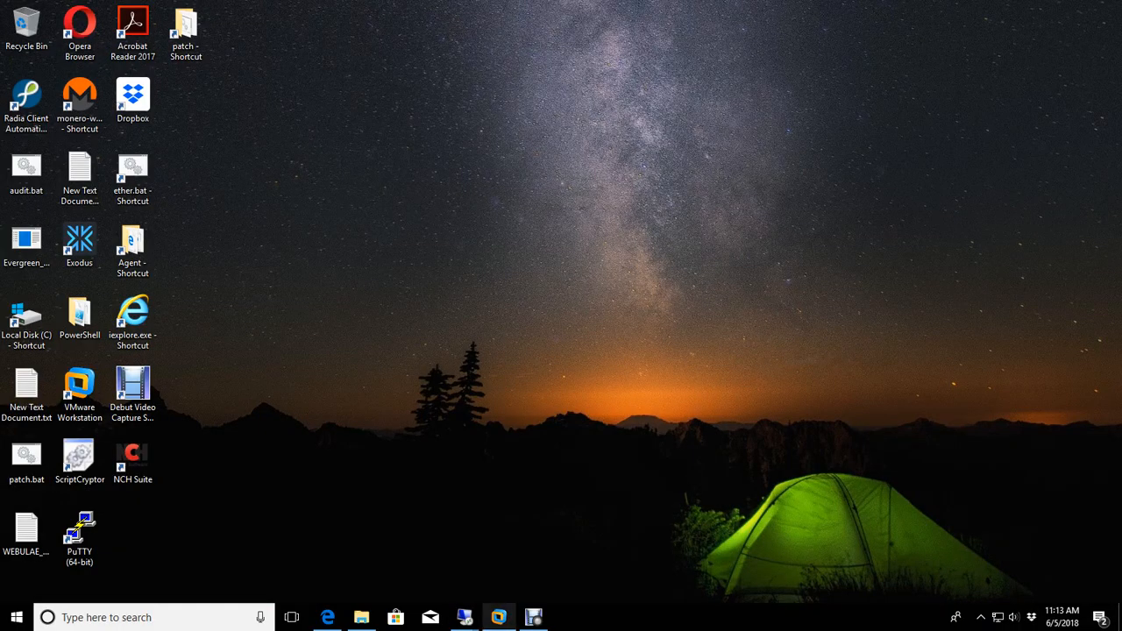